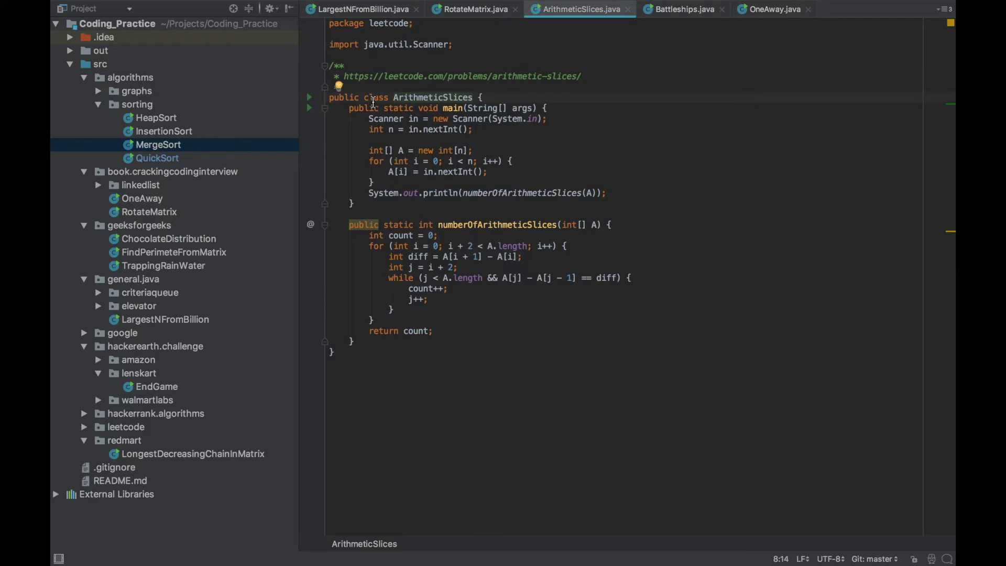
Jump to the RotateMatrix class with a class-name search.
{"action": "key", "text": "super+o"}
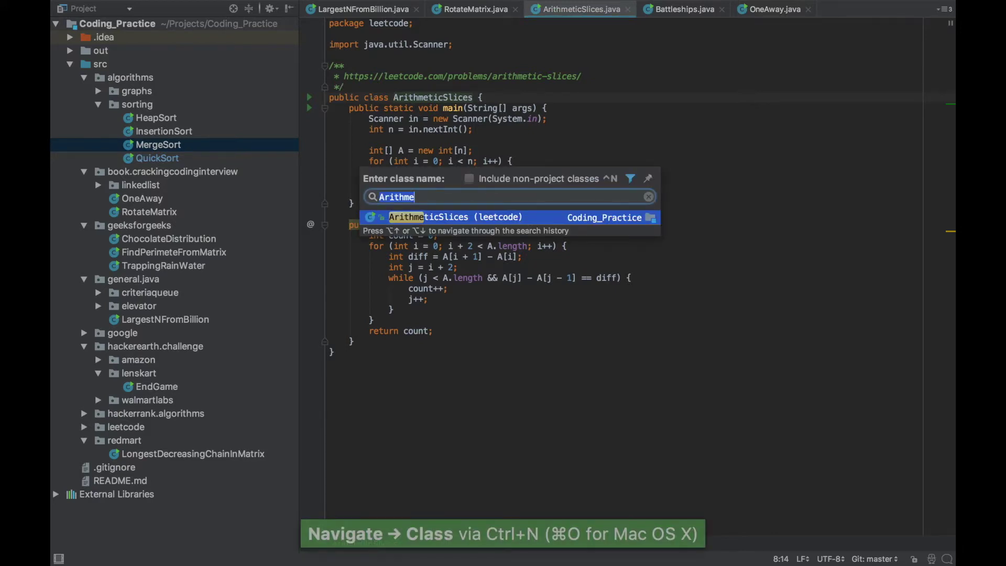
{"action": "key", "text": "BackSpace"}
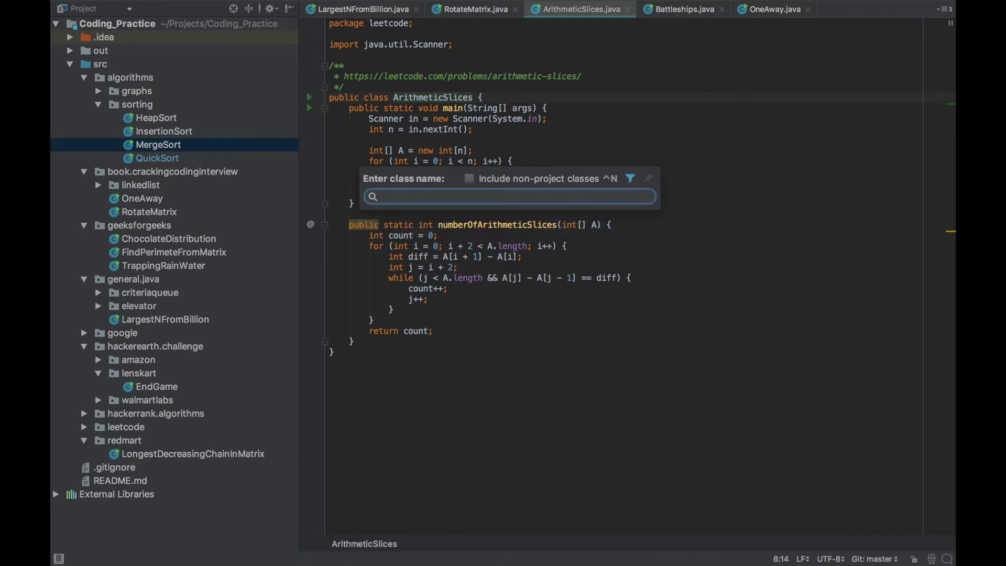
{"action": "type", "text": "Ro"}
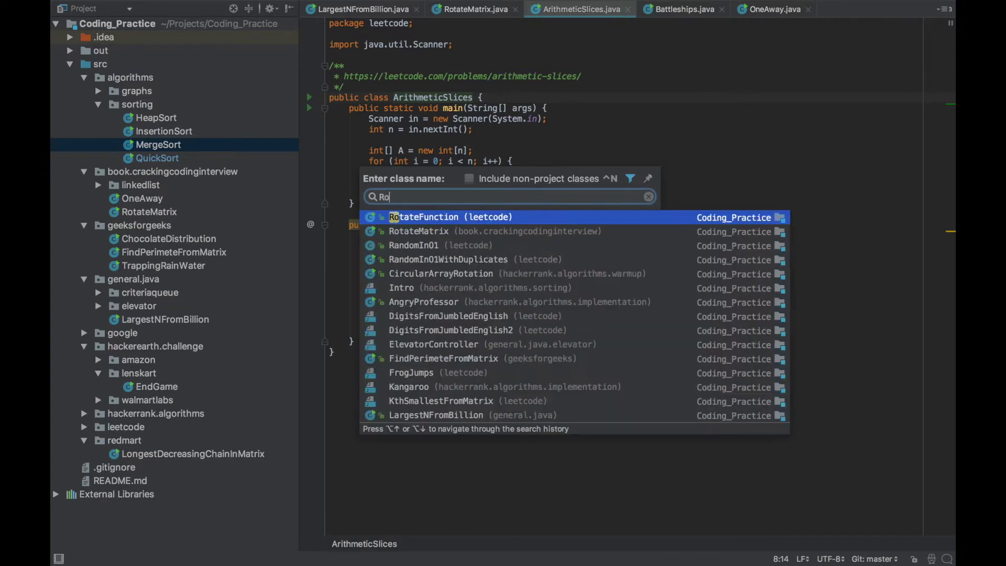
{"action": "type", "text": "tateMatrix"}
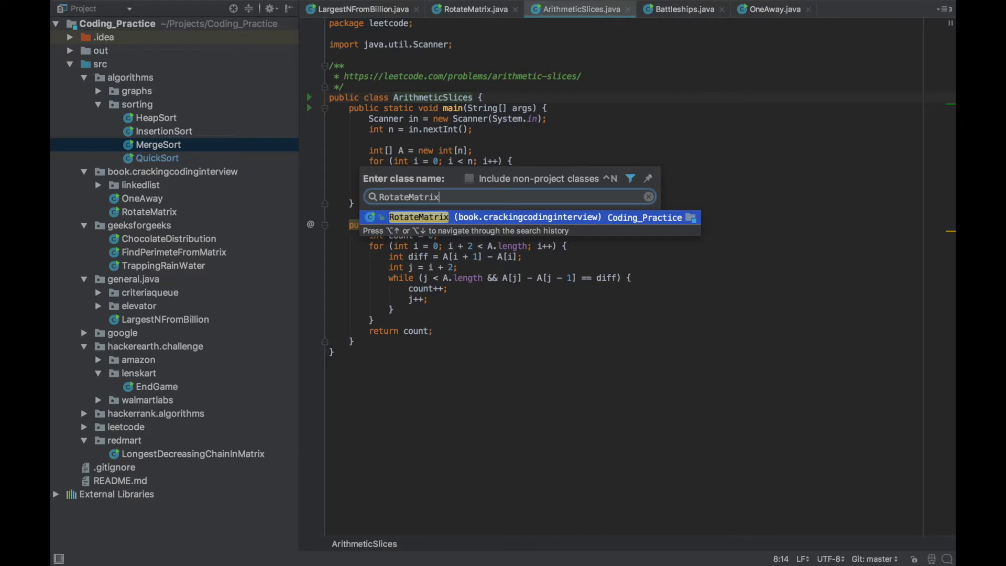
{"action": "key", "text": "Return"}
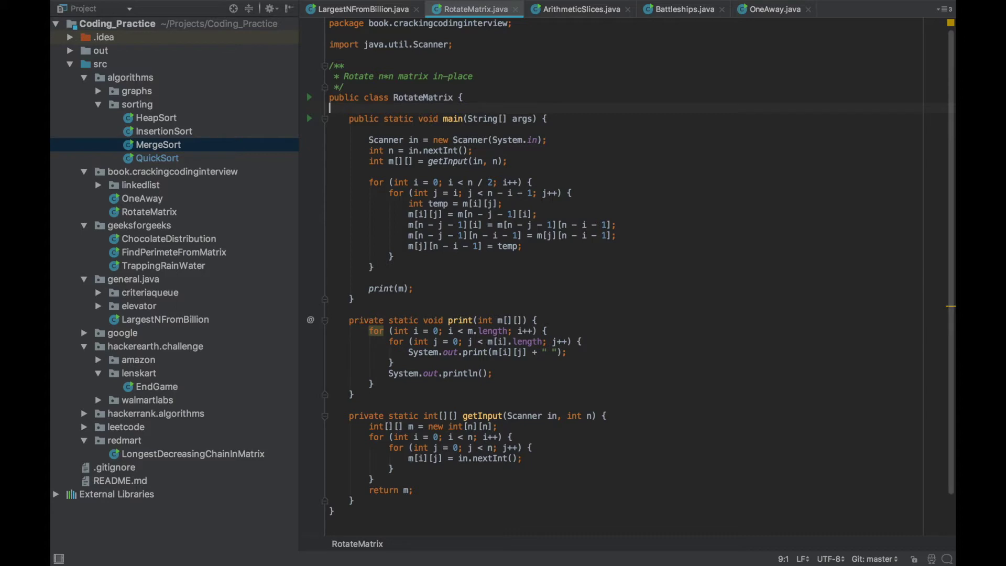
Open the ArithmeticSlices class using the abbreviated query 'AriSli'.
{"action": "key", "text": "ctrl+n"}
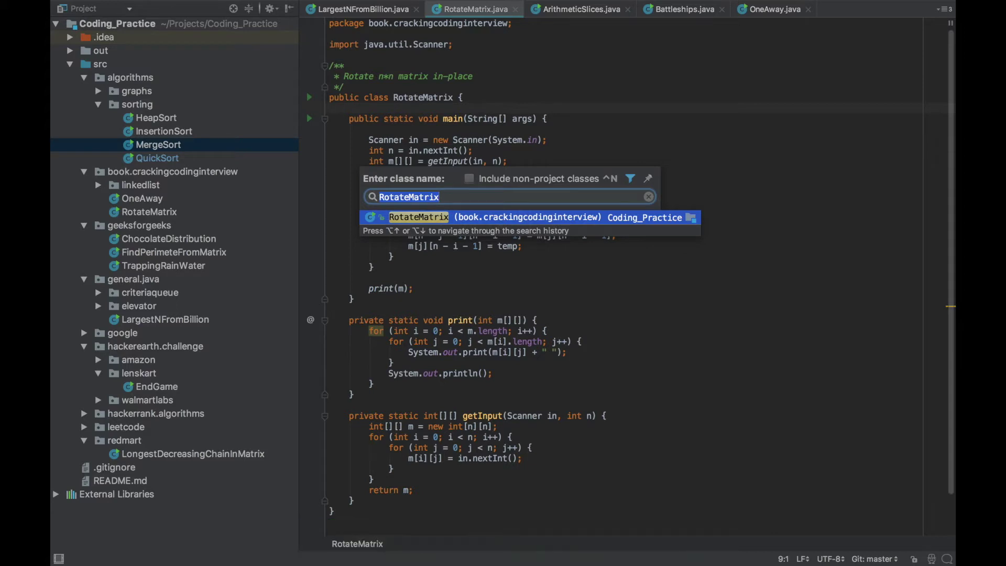
{"action": "type", "text": "Ari"}
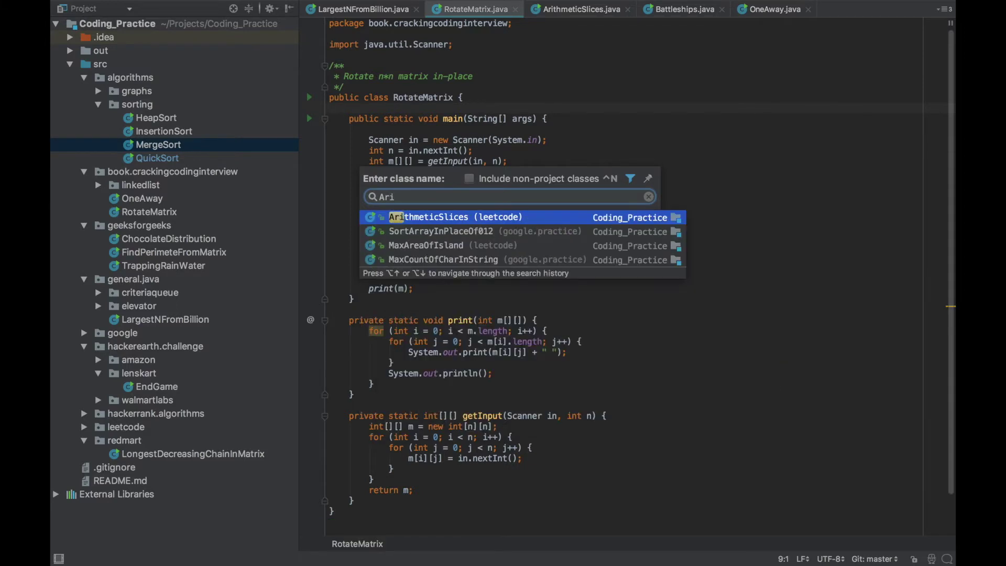
{"action": "type", "text": "Sli"}
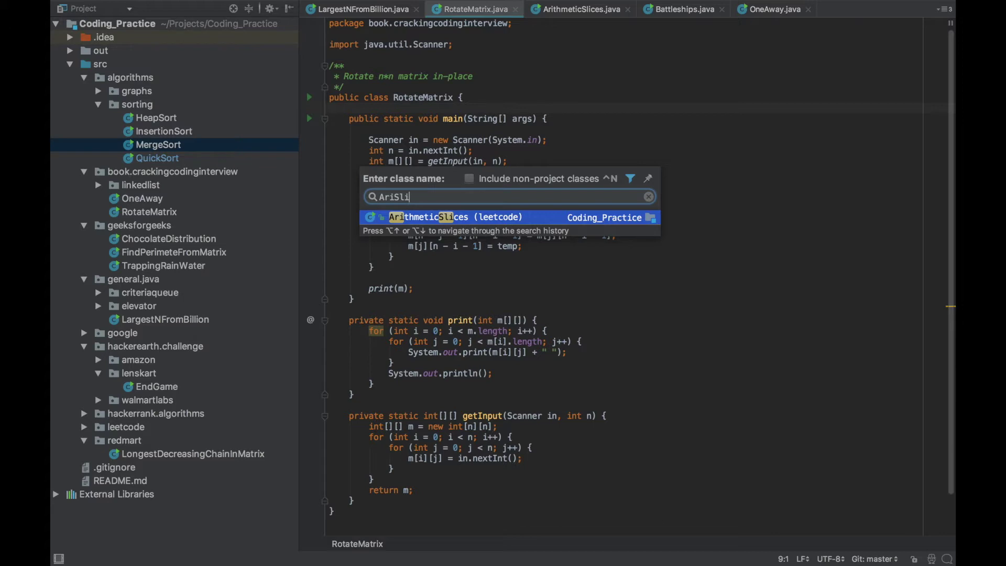
{"action": "key", "text": "Return"}
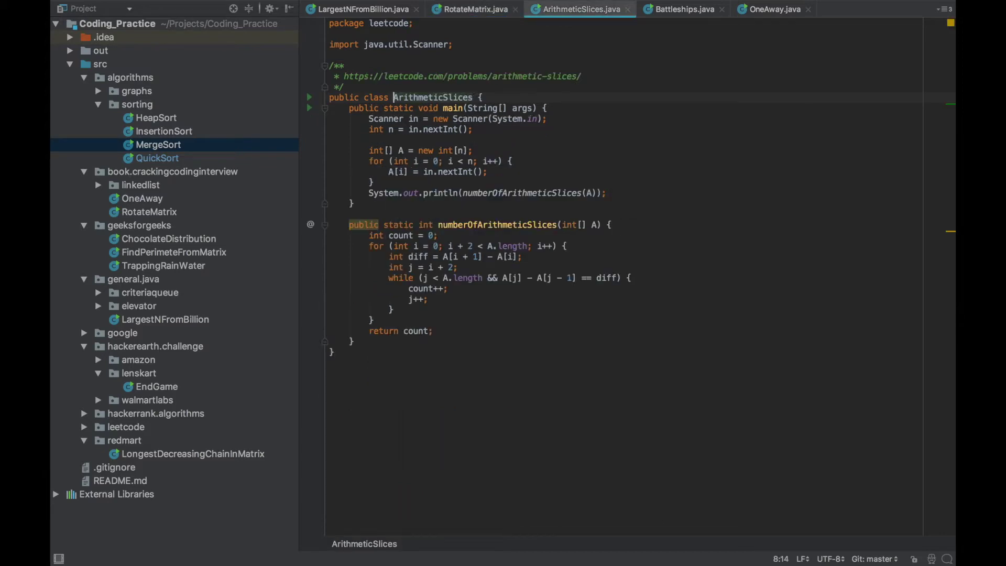
{"action": "key", "text": "ctrl+n"}
{"action": "type", "text": "AriSli"}
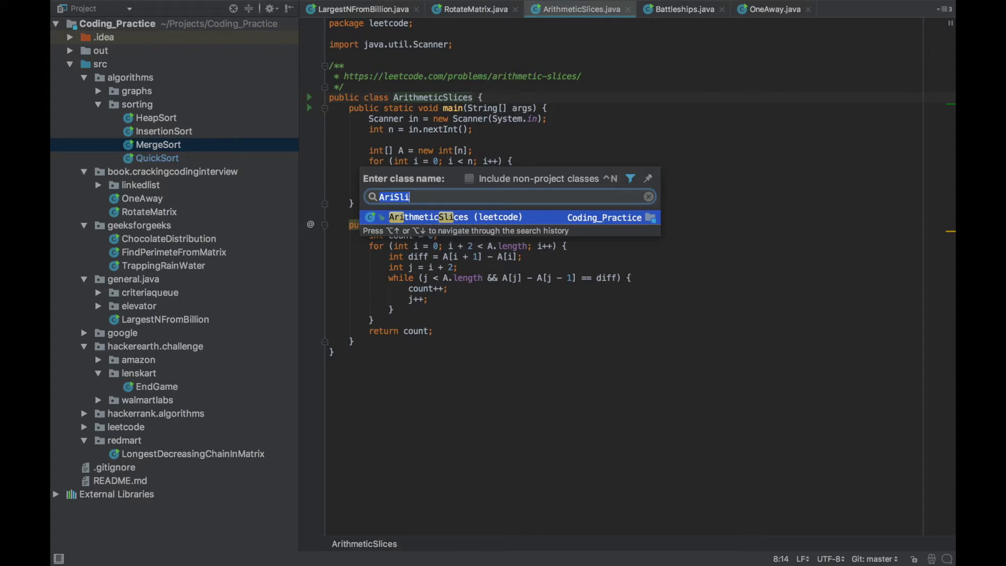
{"action": "type", "text": "RM"}
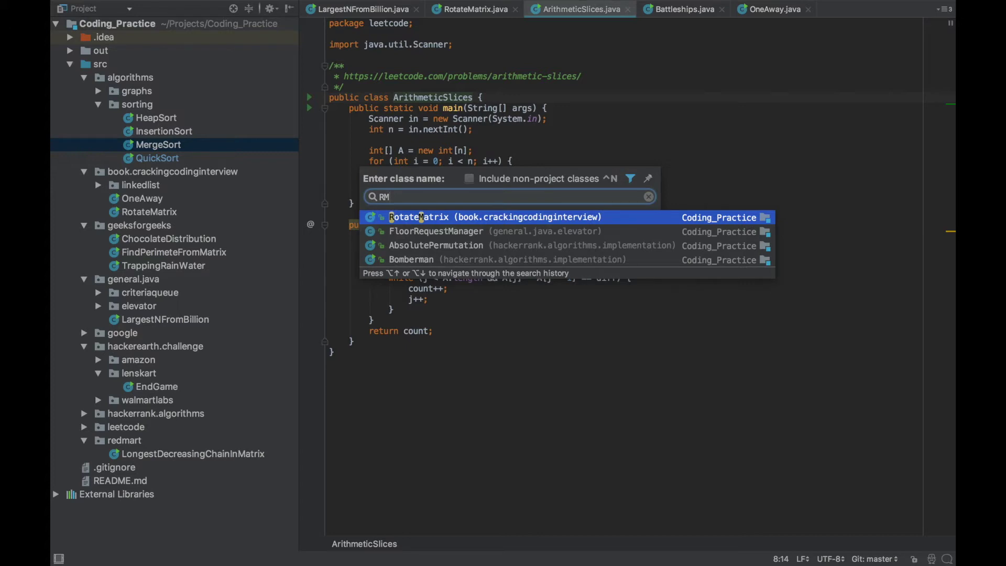
Search project files for 'Readme', dismiss the search, and switch to the balaji-machine window.
{"action": "key", "text": "super+shift+o"}
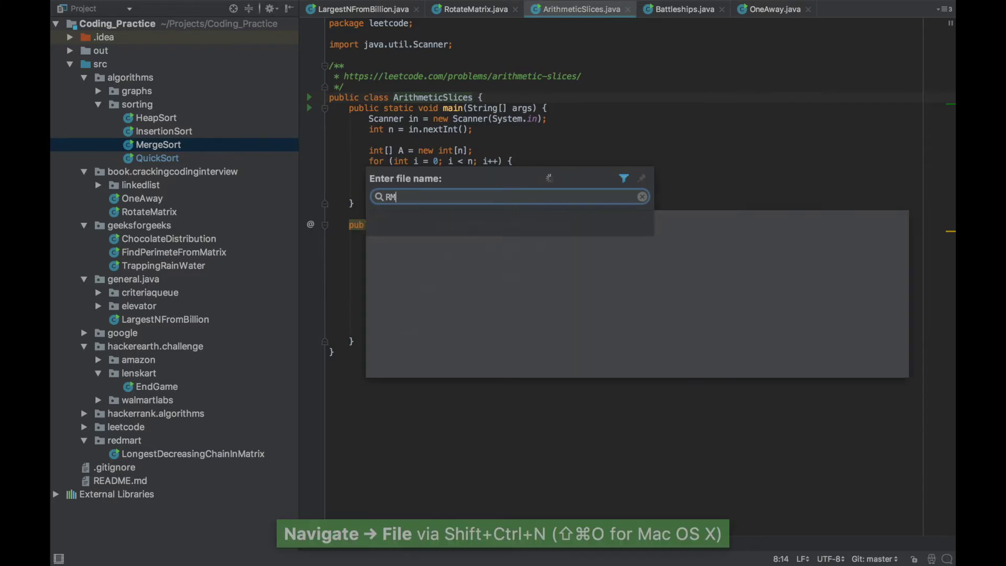
{"action": "key", "text": "BackSpace"}
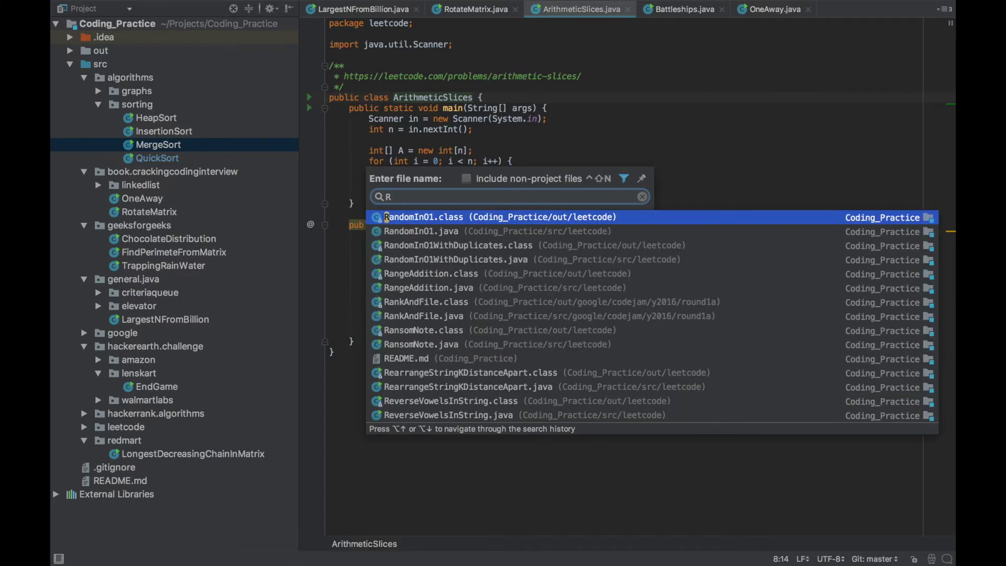
{"action": "key", "text": "BackSpace"}
{"action": "type", "text": "Readm"}
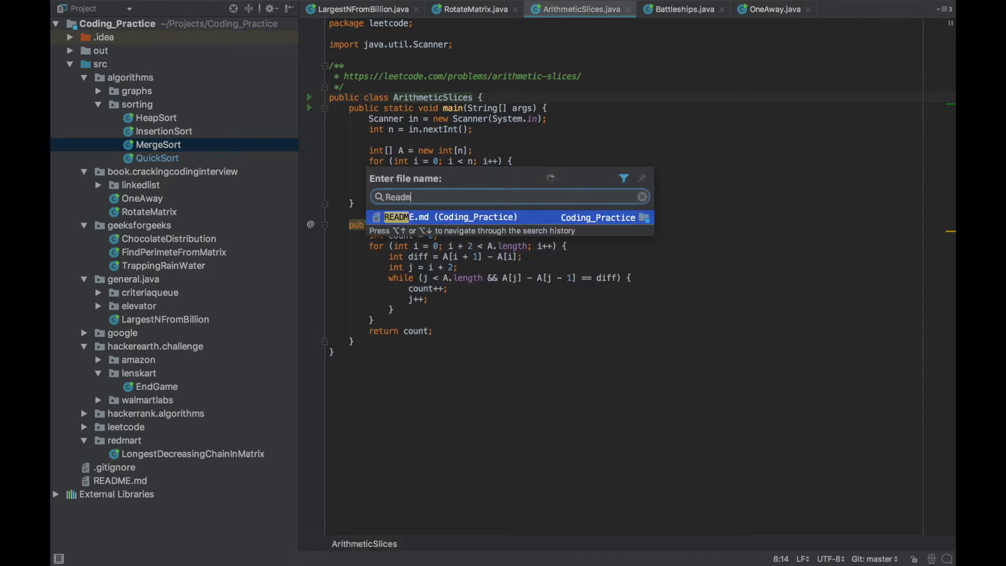
{"action": "type", "text": "e"}
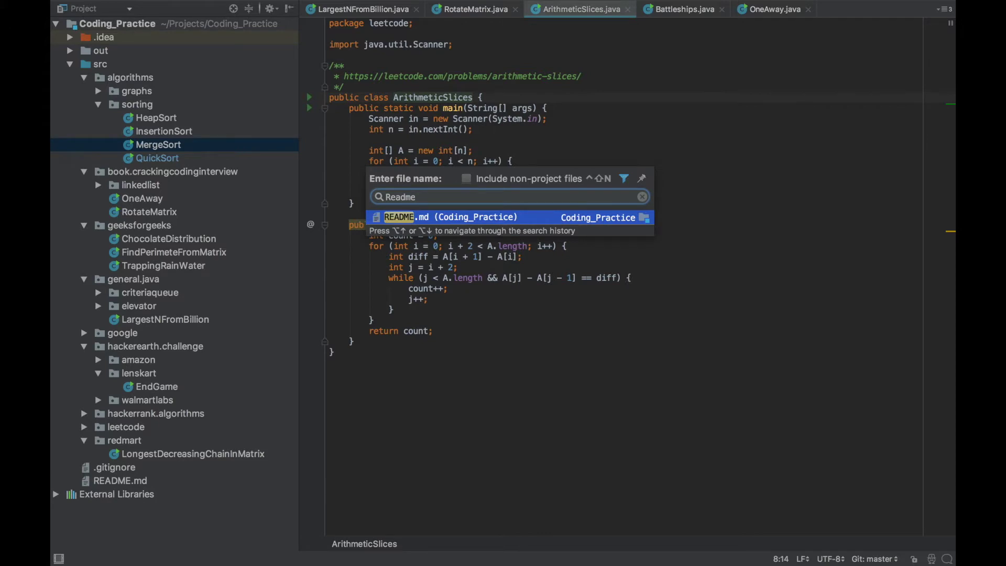
{"action": "key", "text": "Escape"}
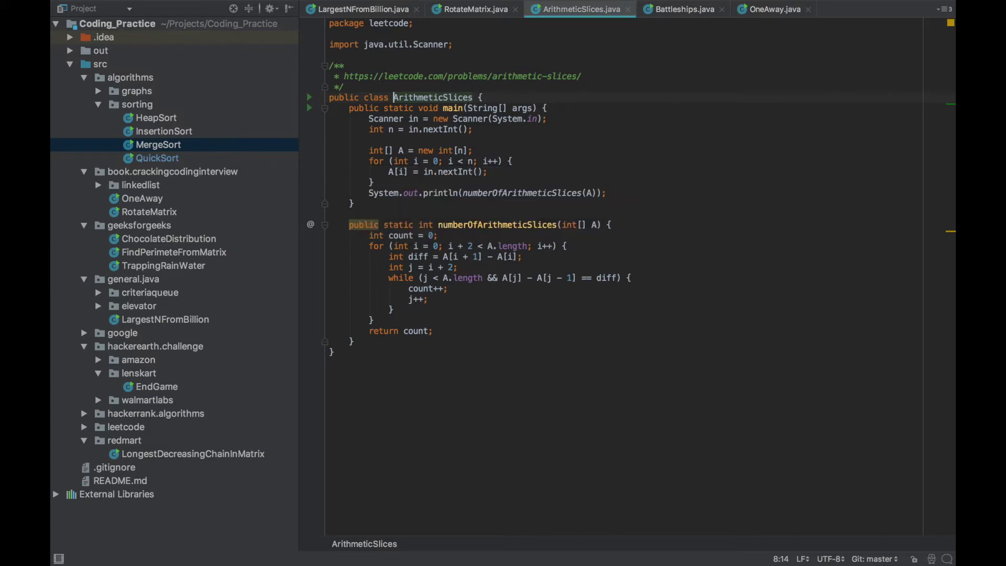
{"action": "key", "text": "super+grave"}
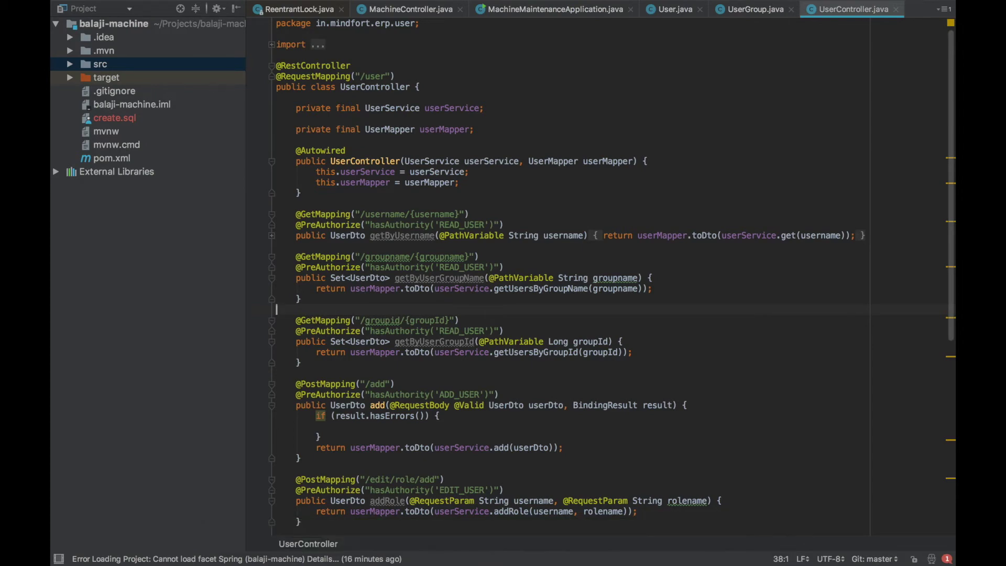
Open mock-user.sql from the results of a '*.sql' file-name search.
{"action": "key", "text": "ctrl+shift+n"}
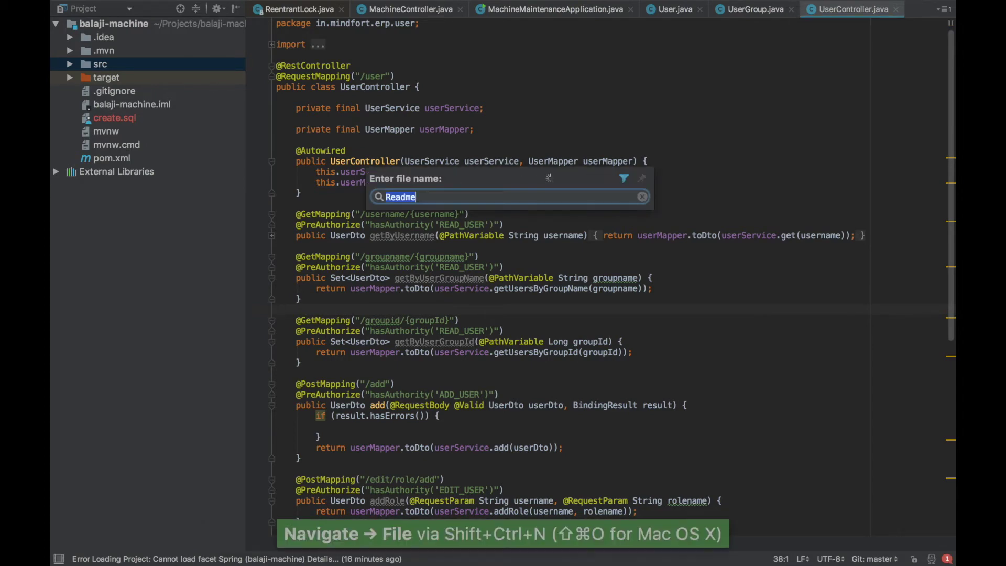
{"action": "type", "text": "*.sql"}
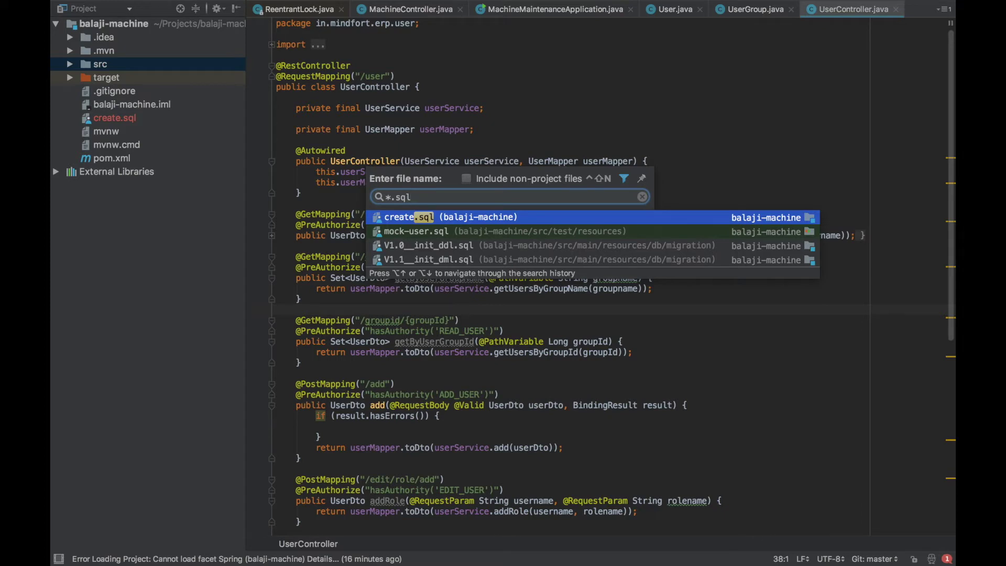
{"action": "key", "text": "Down"}
{"action": "key", "text": "Down"}
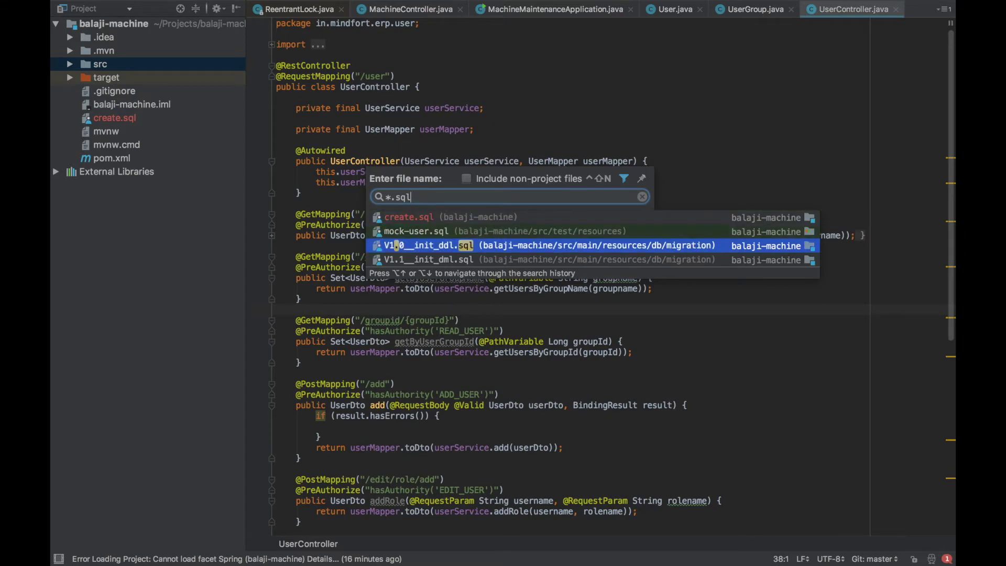
{"action": "key", "text": "Down"}
{"action": "key", "text": "Up"}
{"action": "key", "text": "Up"}
{"action": "key", "text": "Return"}
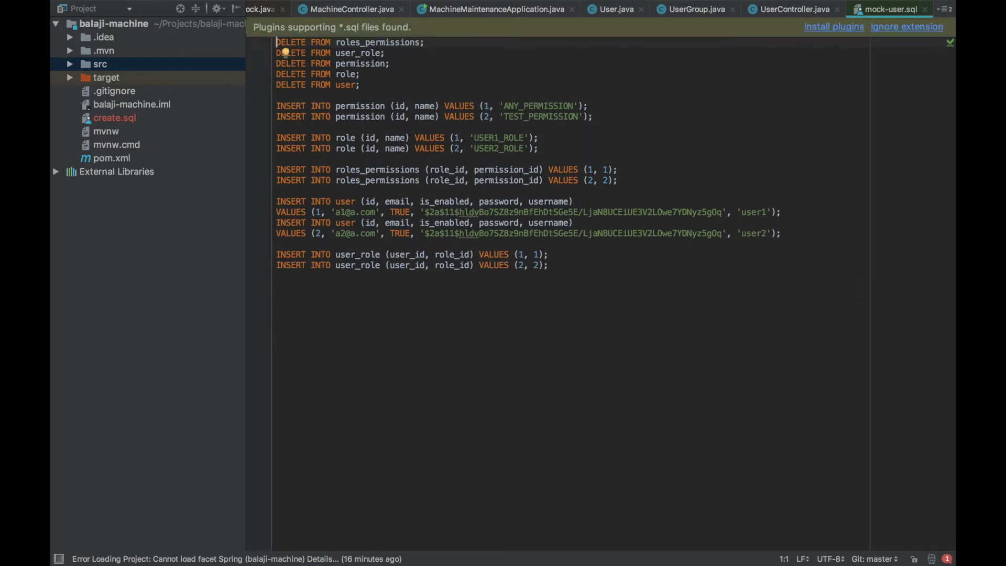
Back in Coding_Practice, open FrogJumps.java through a Search Everywhere for 'solve'.
{"action": "key", "text": "super+grave"}
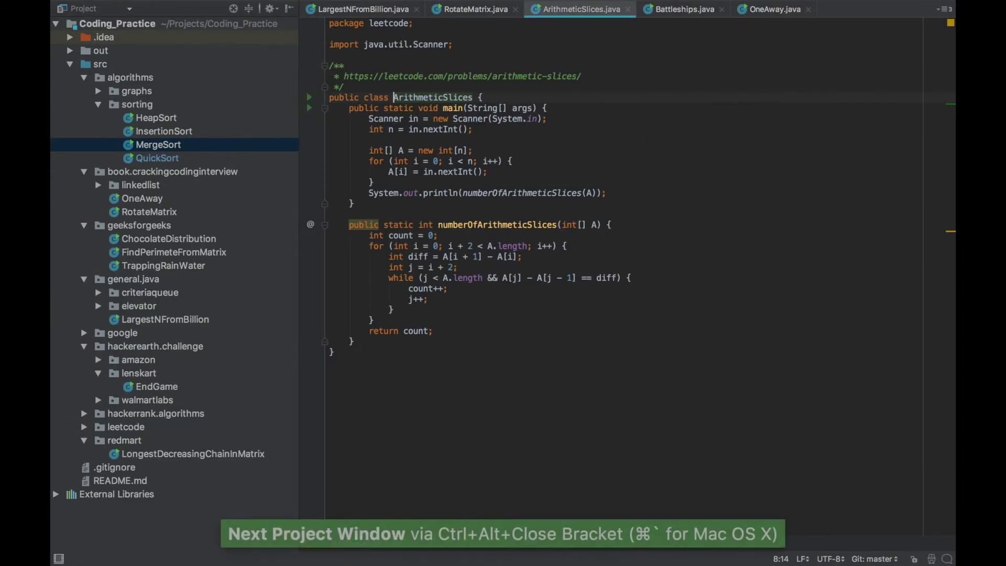
{"action": "left_click", "coordinate": [330, 108]}
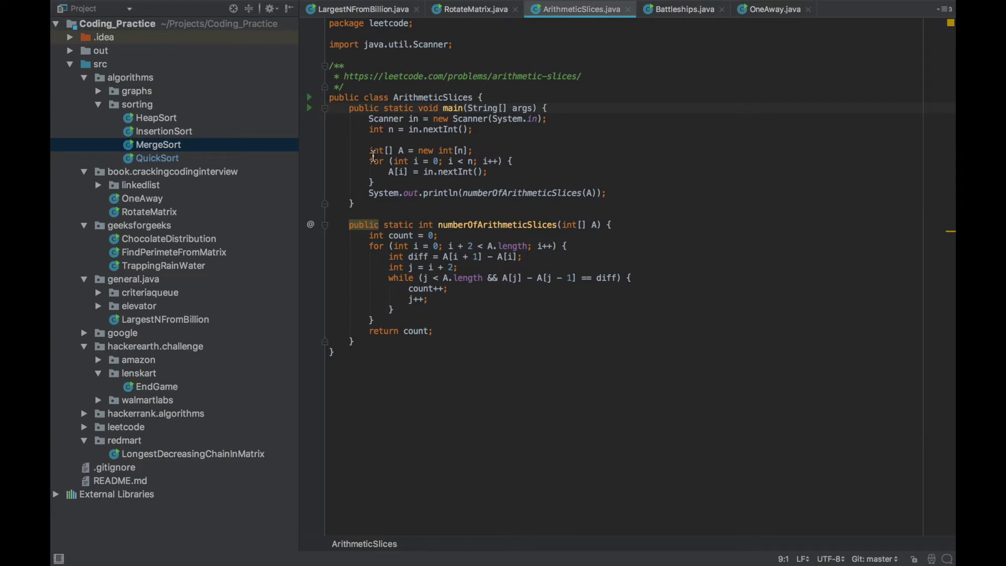
{"action": "key", "text": "shift"}
{"action": "key", "text": "shift"}
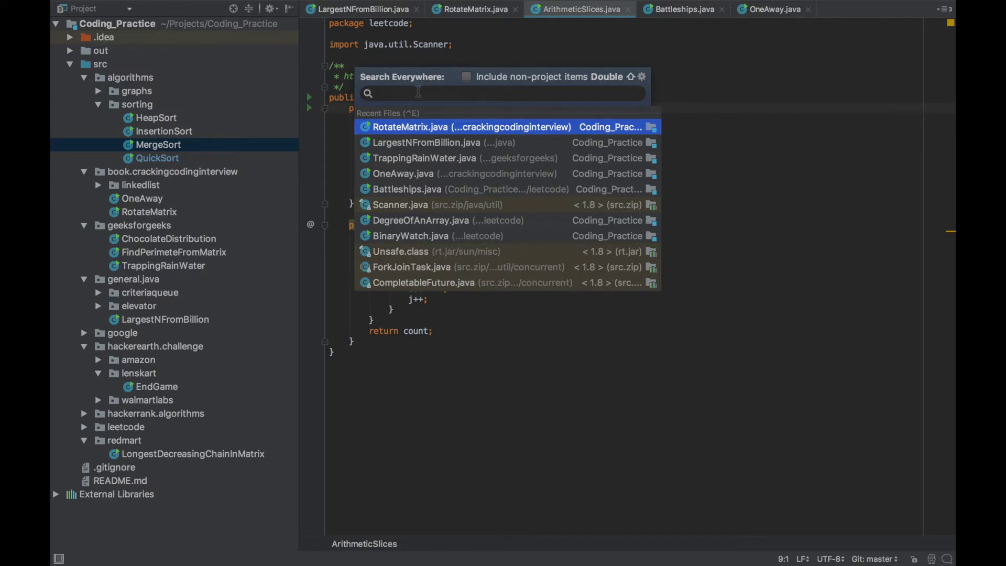
{"action": "type", "text": "solve"}
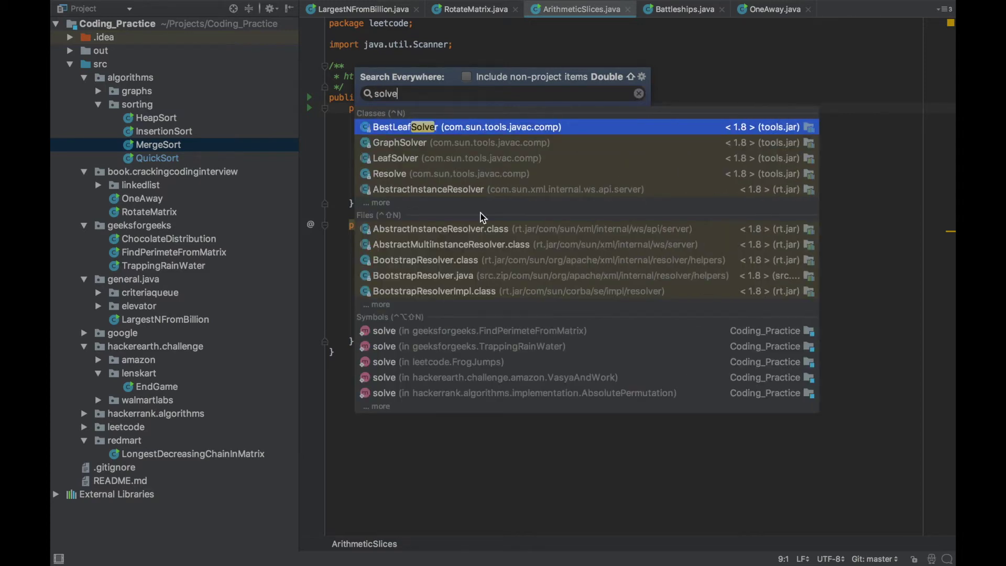
{"action": "key", "text": "Down"}
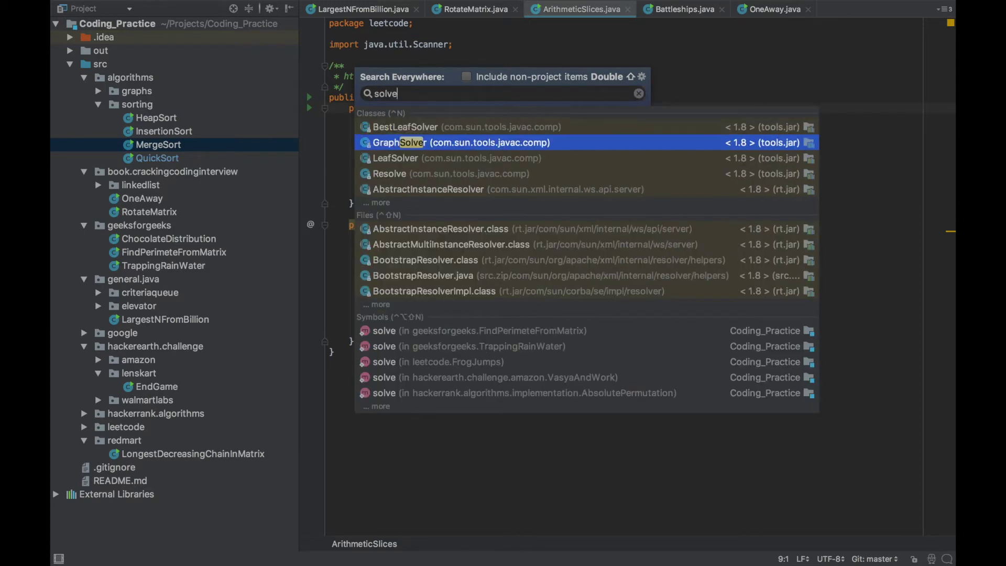
{"action": "key", "text": "Down"}
{"action": "key", "text": "Down"}
{"action": "key", "text": "Down"}
{"action": "key", "text": "Down"}
{"action": "key", "text": "Down"}
{"action": "key", "text": "Down"}
{"action": "key", "text": "Down"}
{"action": "key", "text": "Down"}
{"action": "key", "text": "Down"}
{"action": "key", "text": "Down"}
{"action": "key", "text": "Return"}
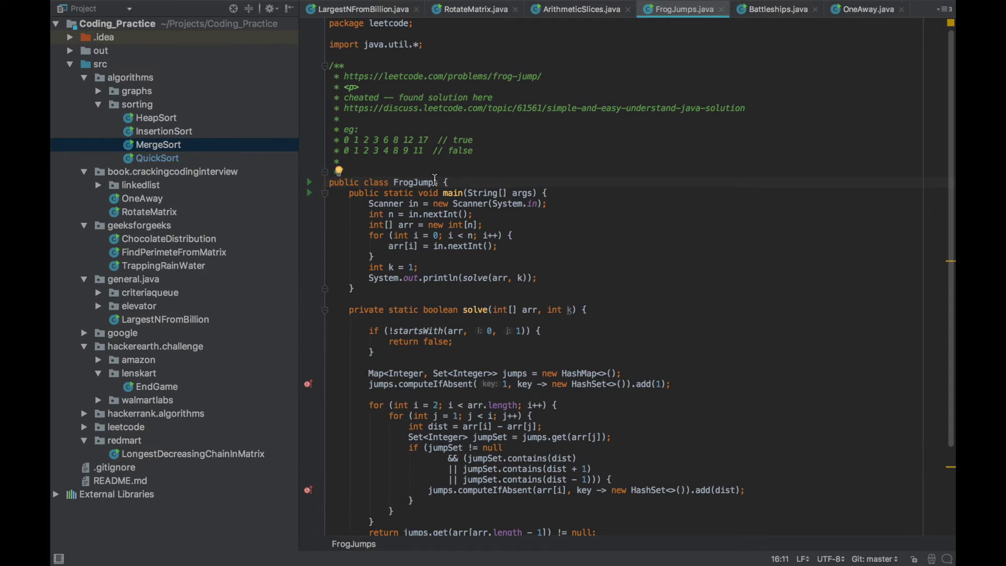
{"action": "key", "text": "ctrl+e"}
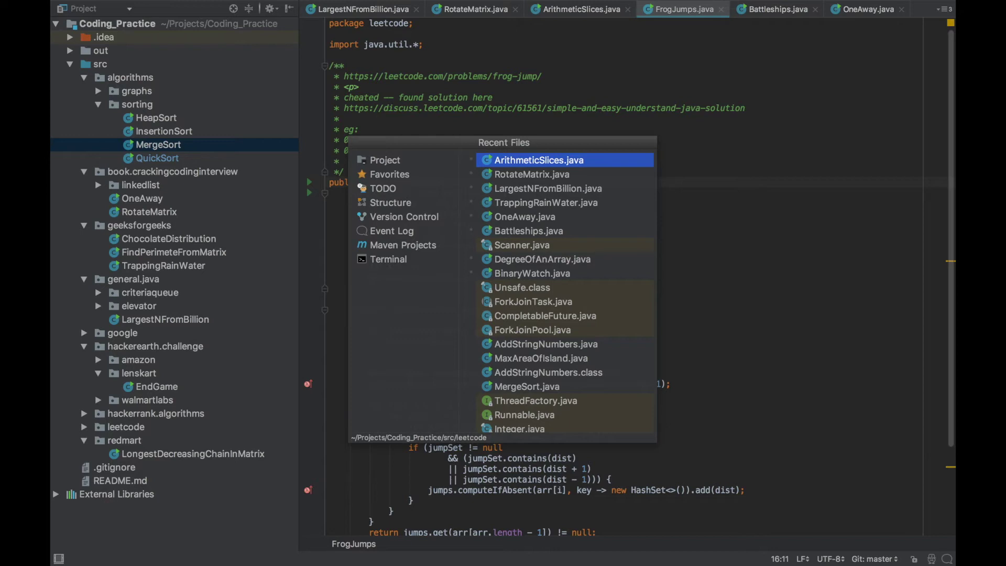
{"action": "type", "text": "Mer"}
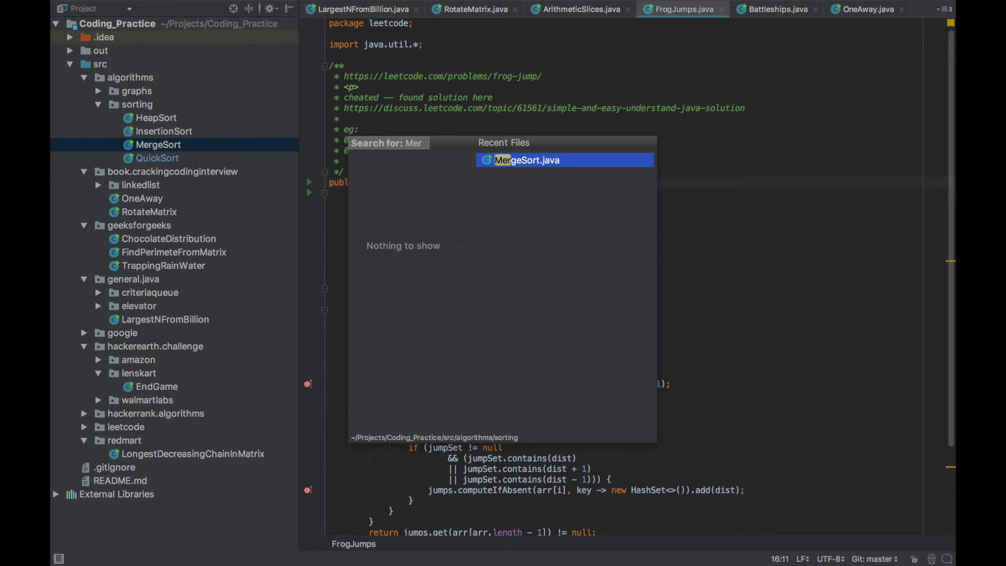
Open MergeSort.java from the recent files list filtered by 'Mer'.
{"action": "key", "text": "Return"}
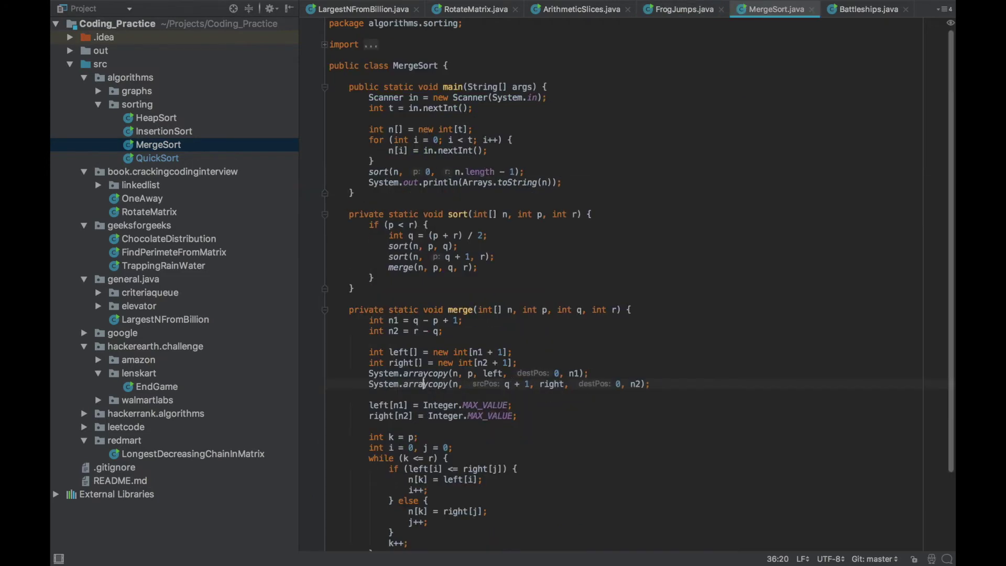
Open TopKFrequent.java from recently edited files filtered by 'Tok', cursor at the Map declaration.
{"action": "left_click", "coordinate": [412, 198]}
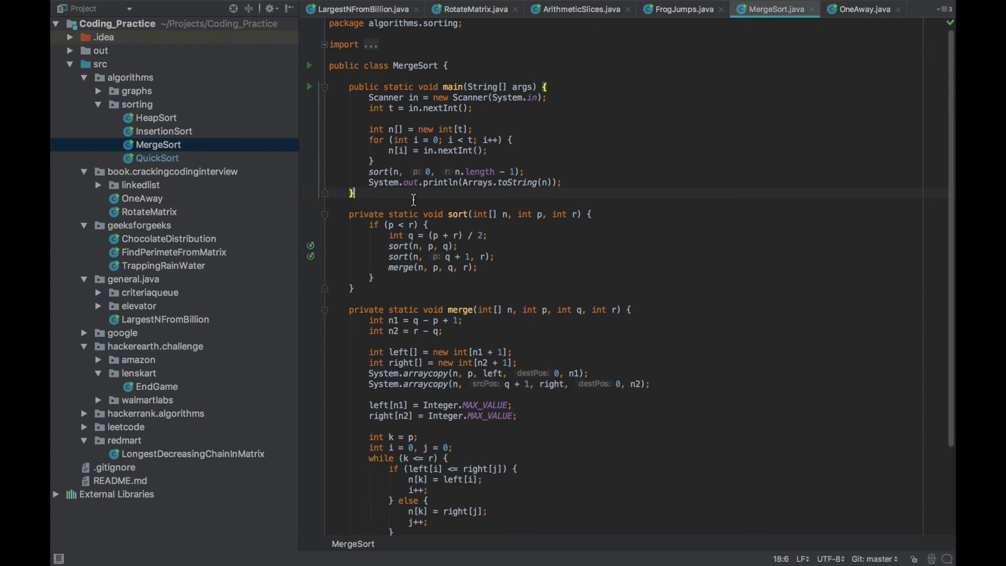
{"action": "key", "text": "ctrl+shift+e"}
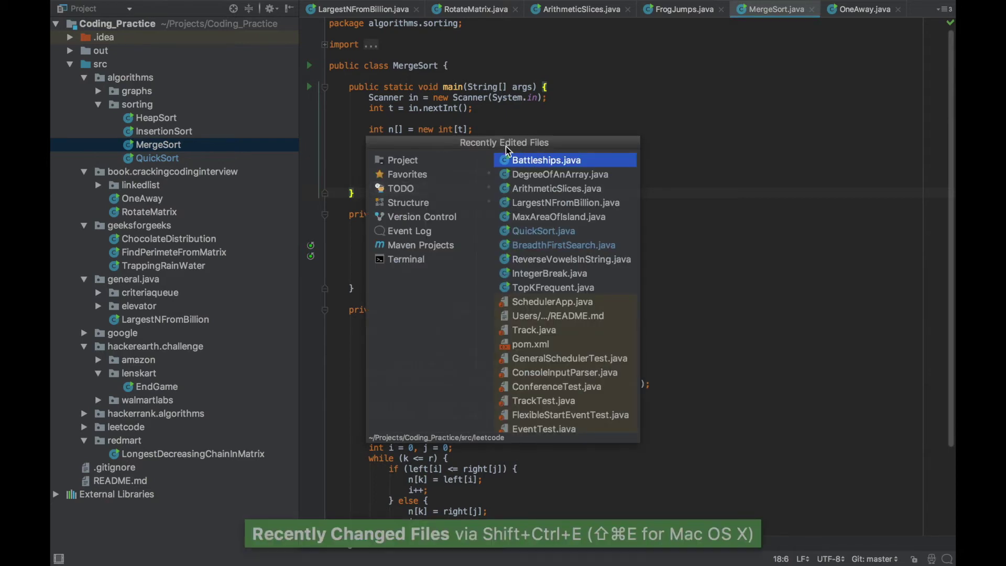
{"action": "type", "text": "Tok"}
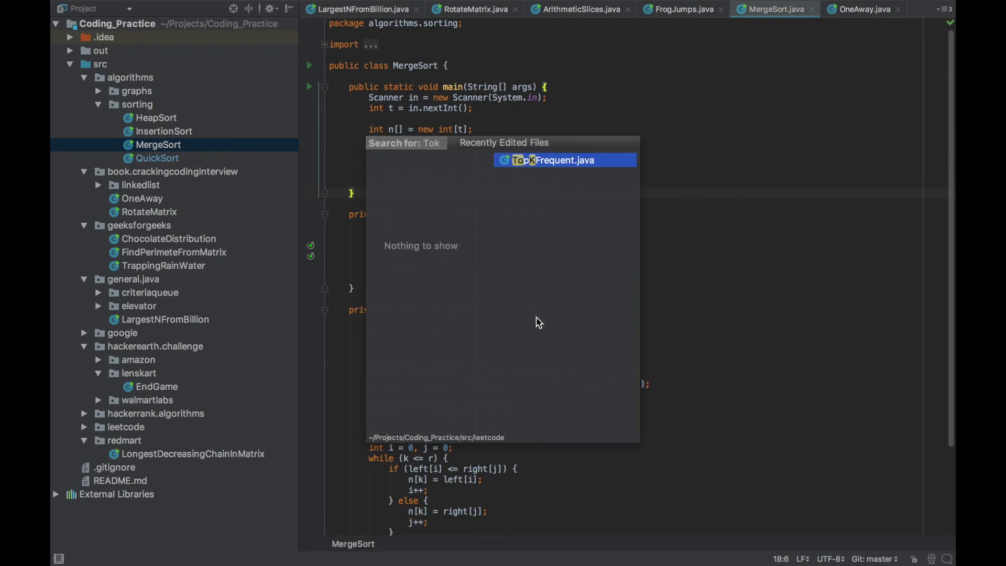
{"action": "key", "text": "Return"}
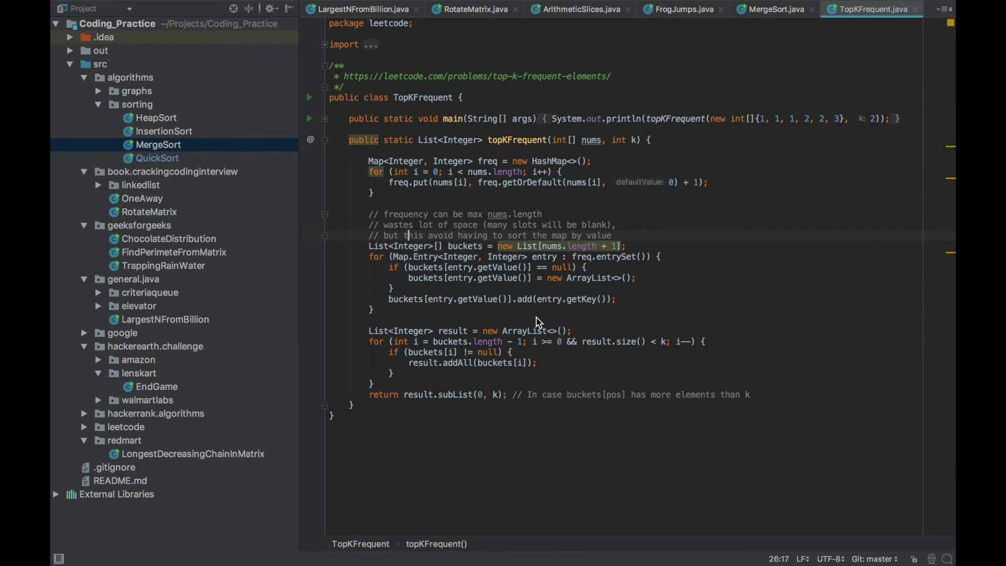
{"action": "left_click", "coordinate": [369, 158]}
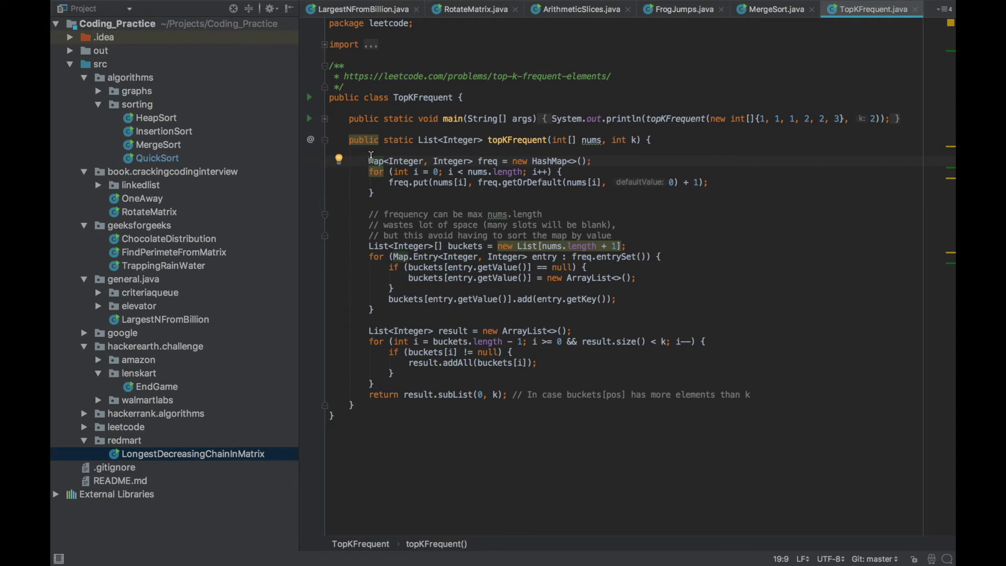
In the Project view, speed-search 'Sort' and select the sorting package.
{"action": "key", "text": "alt+1"}
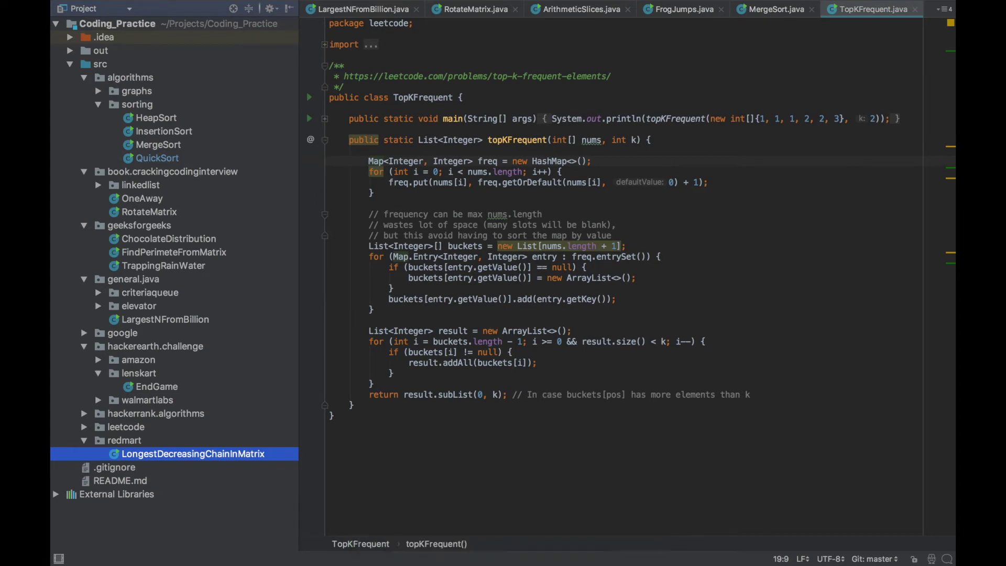
{"action": "type", "text": "Mer"}
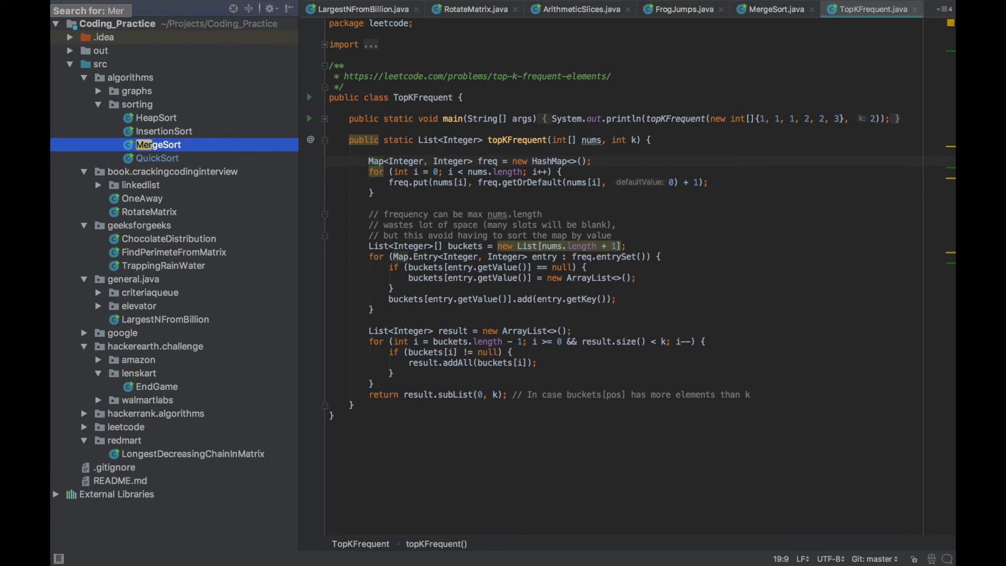
{"action": "key", "text": "BackSpace"}
{"action": "key", "text": "BackSpace"}
{"action": "key", "text": "BackSpace"}
{"action": "type", "text": "Sort"}
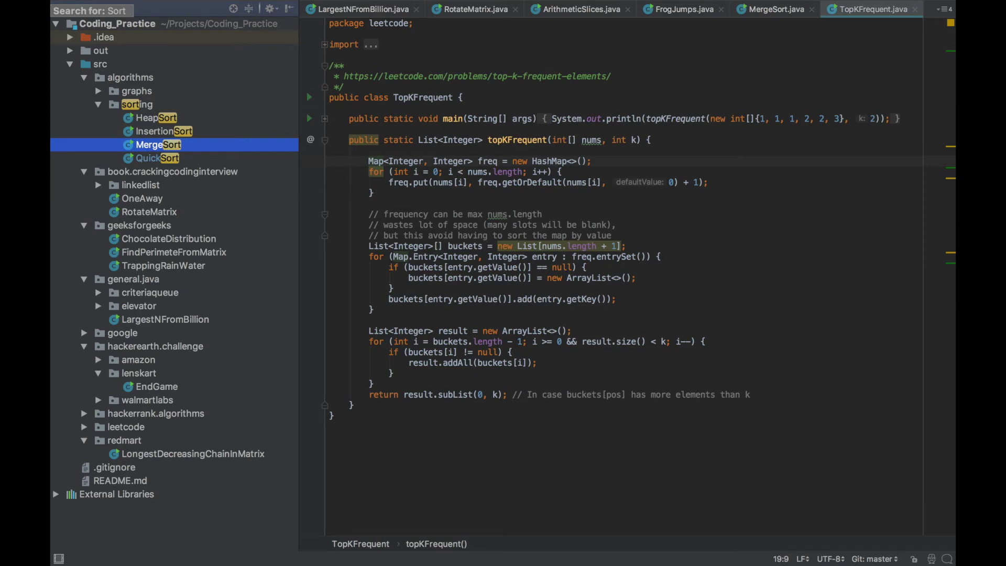
{"action": "key", "text": "Up"}
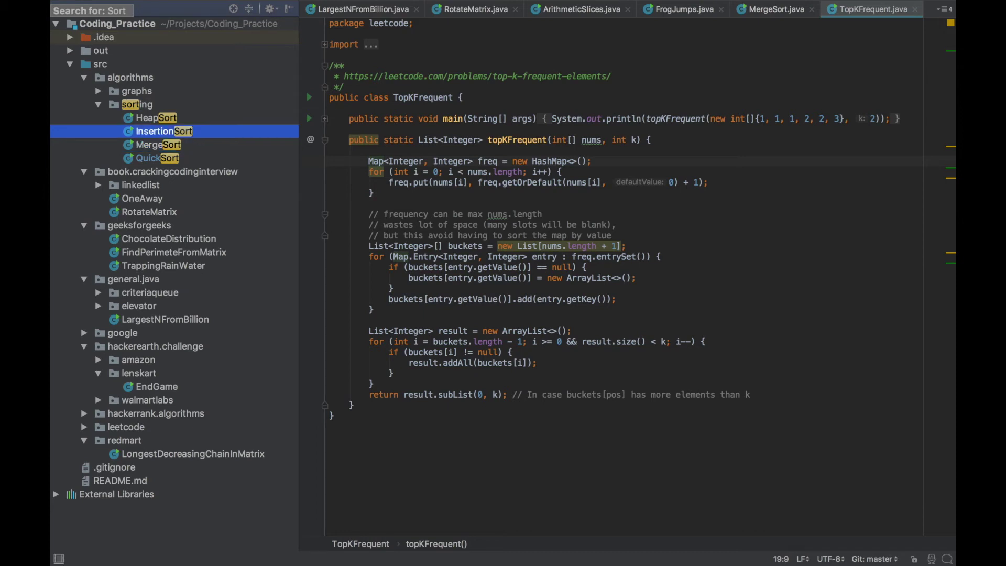
{"action": "key", "text": "Up"}
{"action": "key", "text": "Up"}
{"action": "key", "text": "Up"}
{"action": "key", "text": "Up"}
{"action": "key", "text": "Up"}
{"action": "key", "text": "Up"}
{"action": "key", "text": "Up"}
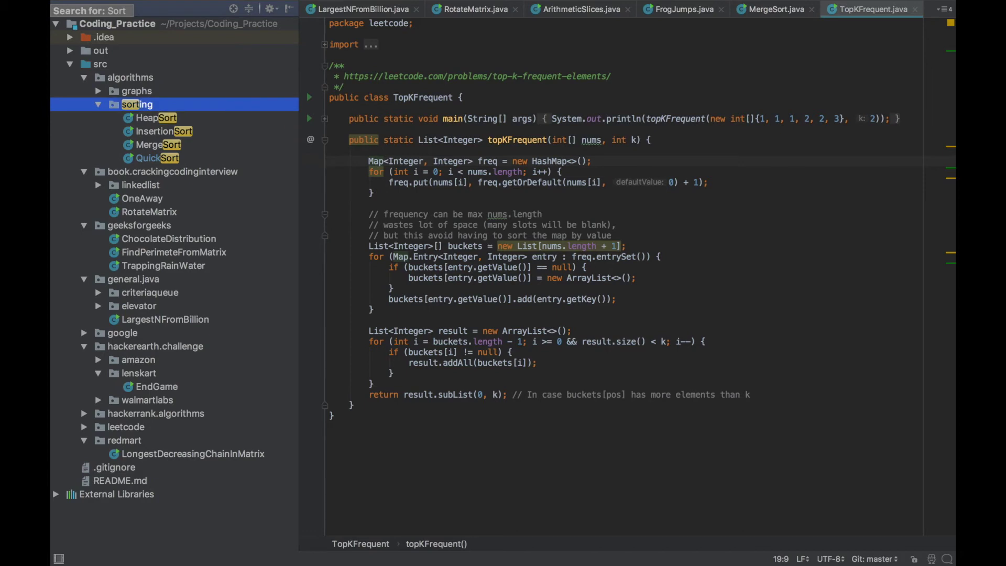
{"action": "key", "text": "Down"}
{"action": "key", "text": "Down"}
{"action": "key", "text": "Down"}
{"action": "key", "text": "Up"}
{"action": "key", "text": "Up"}
{"action": "key", "text": "Up"}
{"action": "key", "text": "Escape"}
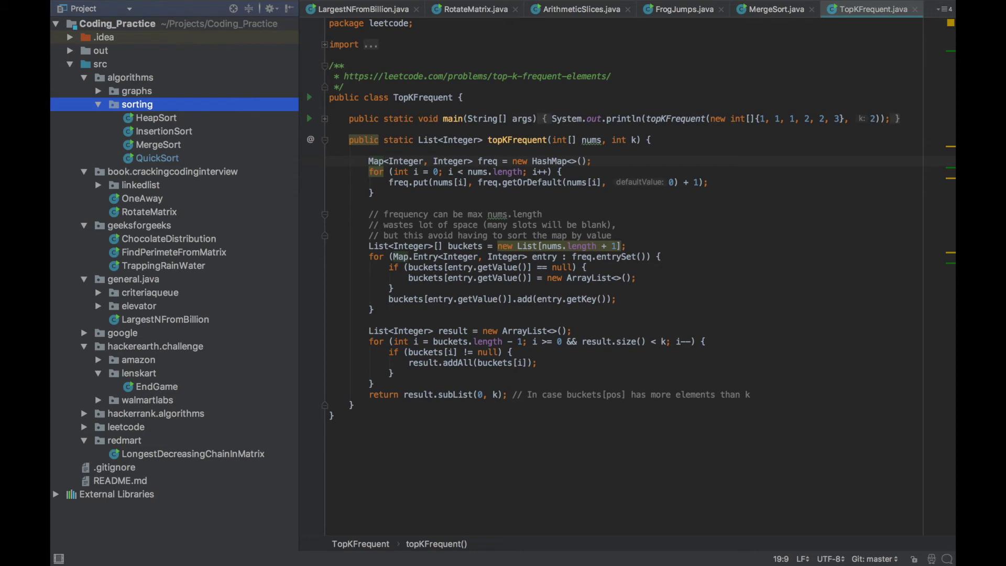
Create a package named 'special' under sorting, then reselect sorting.
{"action": "key", "text": "super+n"}
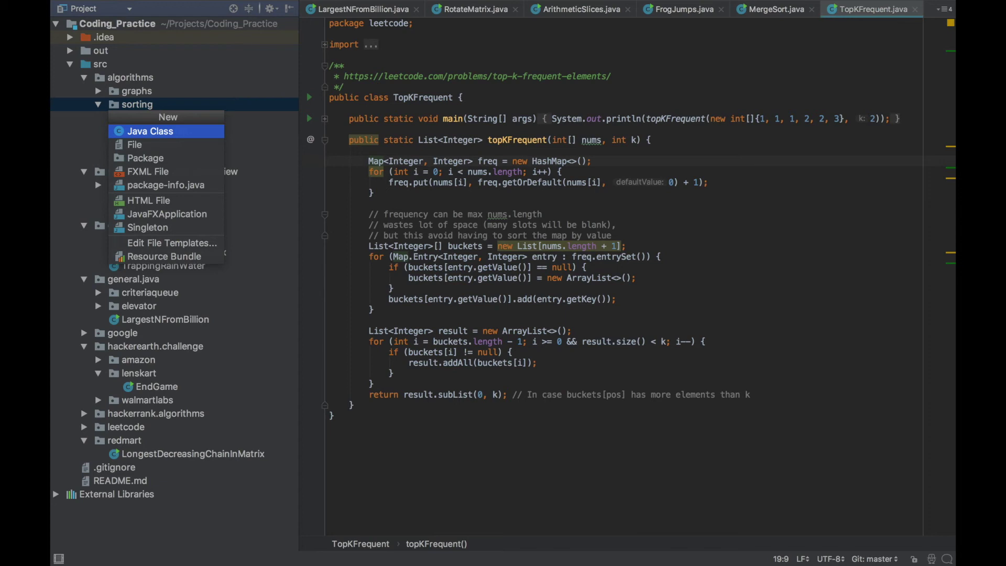
{"action": "type", "text": "tasks"}
{"action": "key", "text": "BackSpace"}
{"action": "key", "text": "BackSpace"}
{"action": "key", "text": "BackSpace"}
{"action": "key", "text": "BackSpace"}
{"action": "type", "text": "pack"}
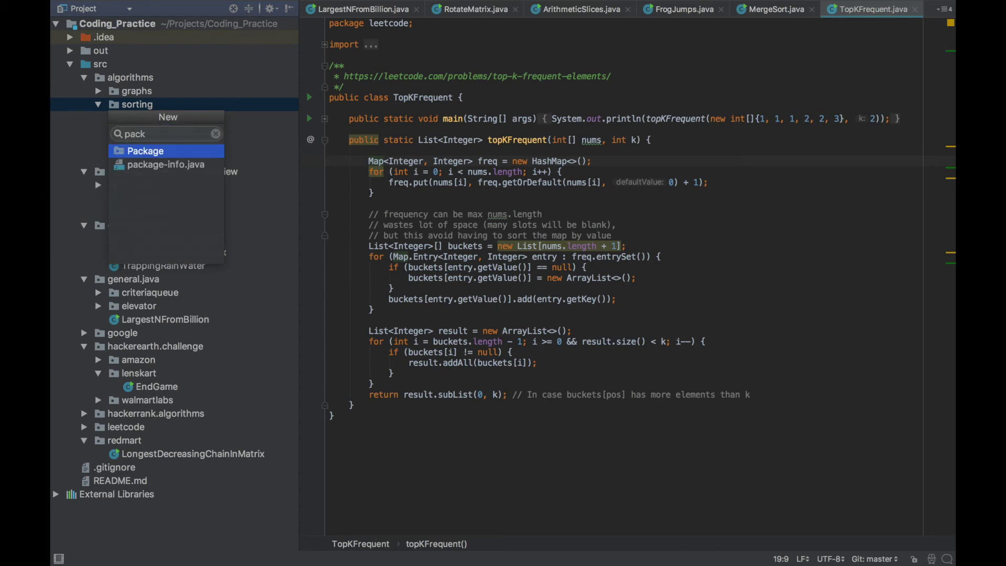
{"action": "key", "text": "Return"}
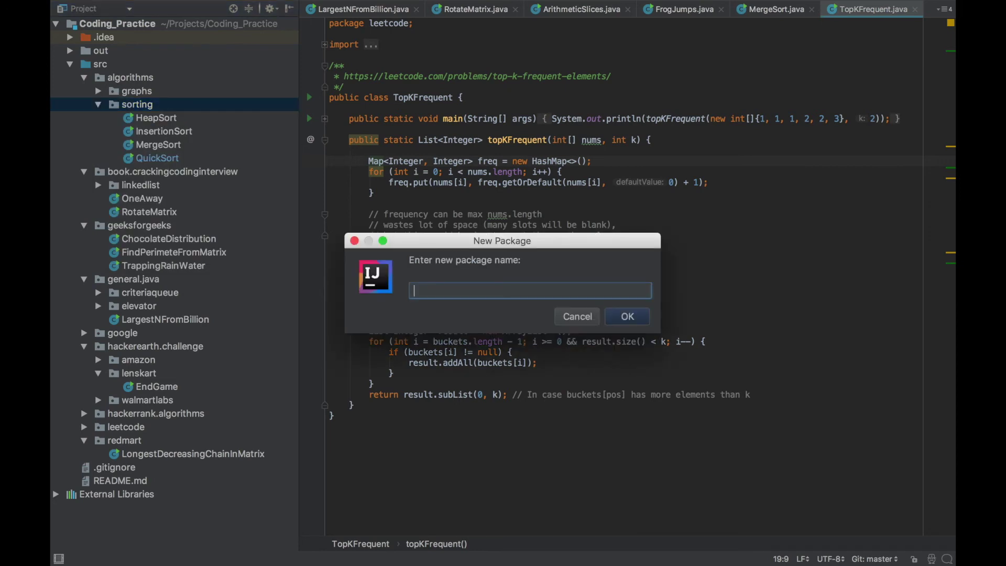
{"action": "type", "text": "special"}
{"action": "key", "text": "Return"}
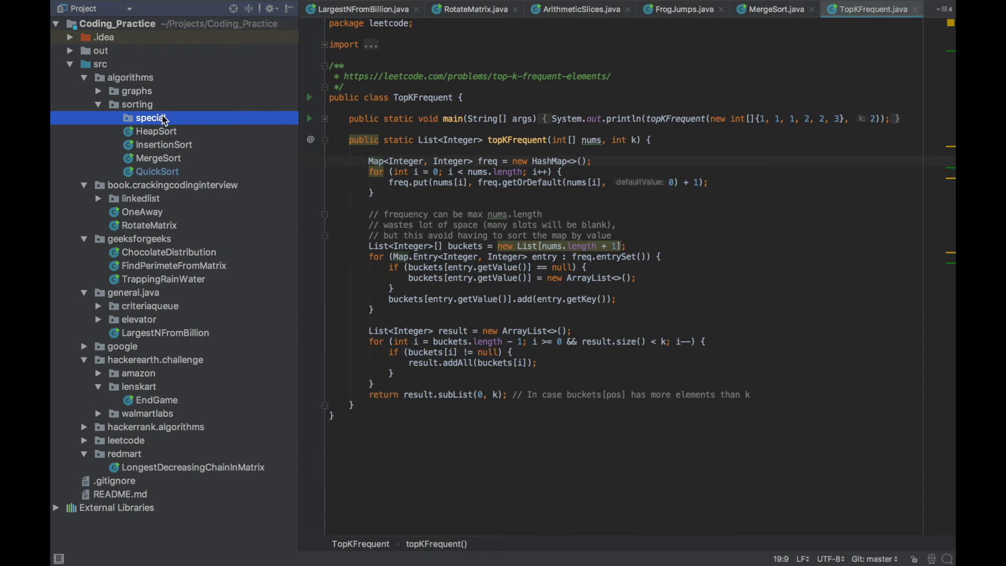
{"action": "left_click", "coordinate": [144, 107]}
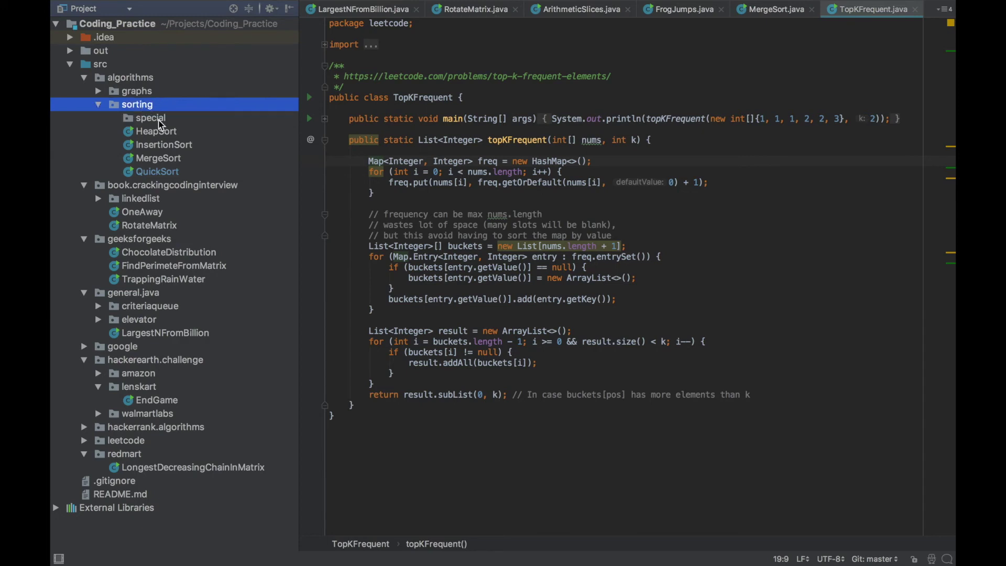
Create Java class MyCustomSort in the special package and select it in the tree.
{"action": "left_click", "coordinate": [161, 120]}
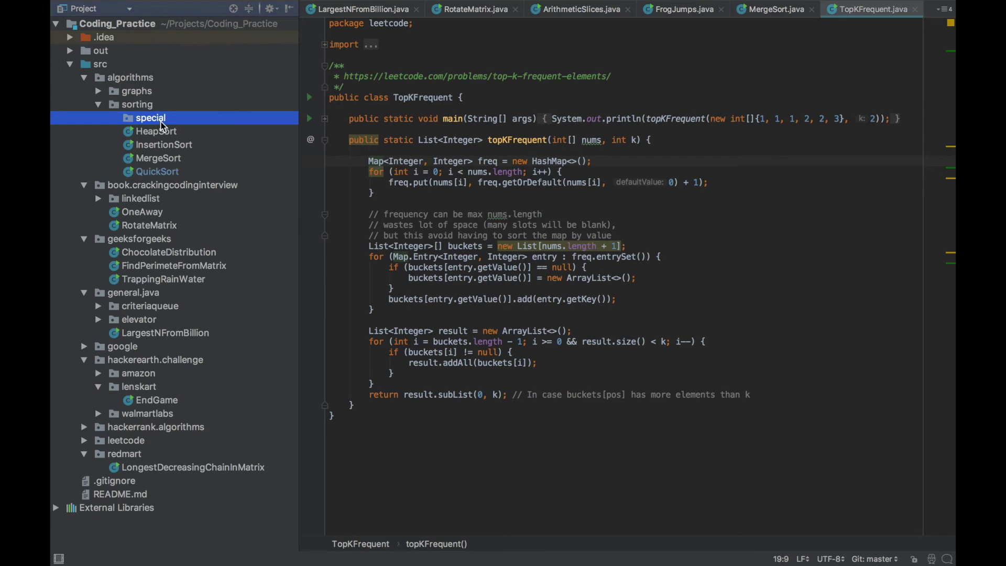
{"action": "key", "text": "super+n"}
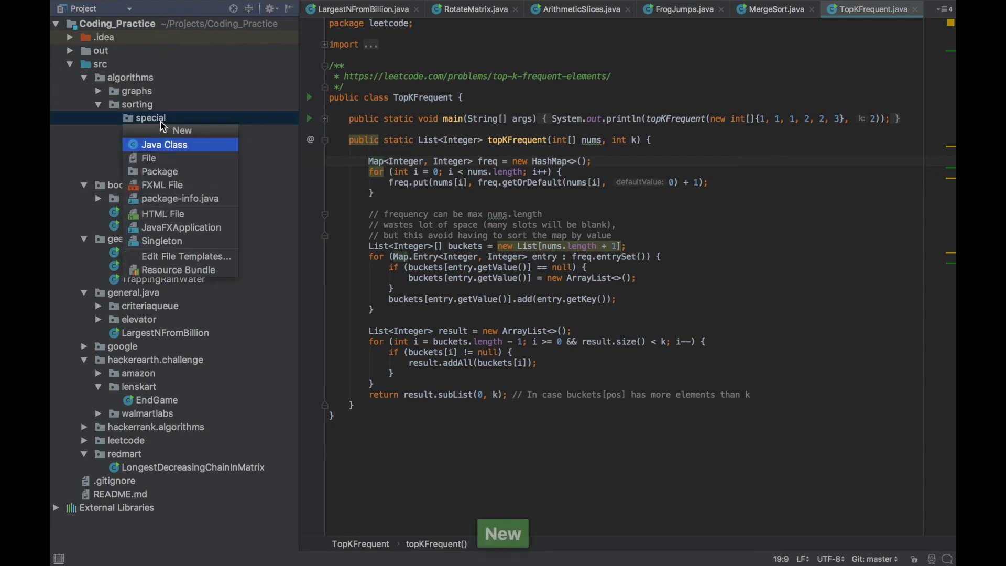
{"action": "key", "text": "Return"}
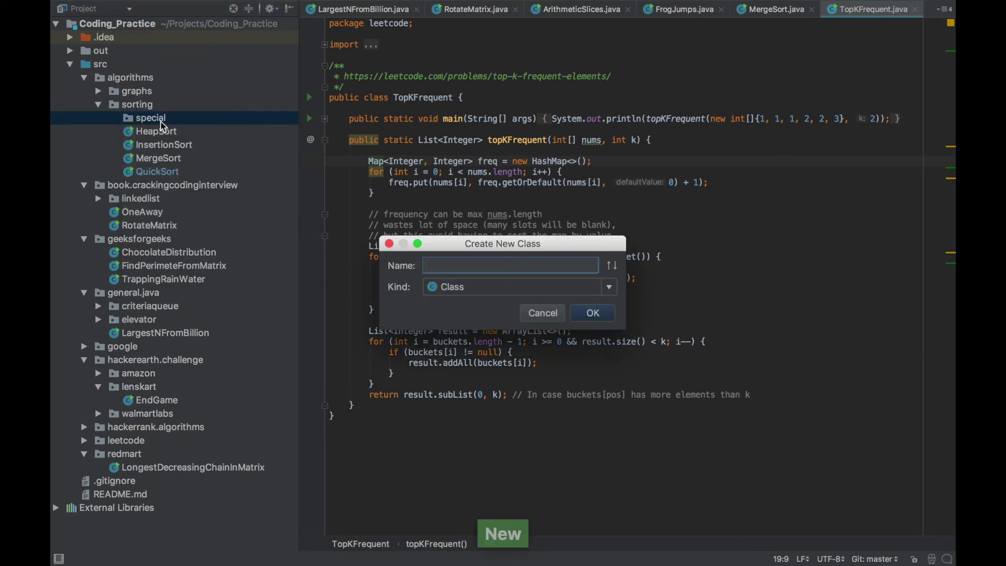
{"action": "type", "text": "MyCustomSor"}
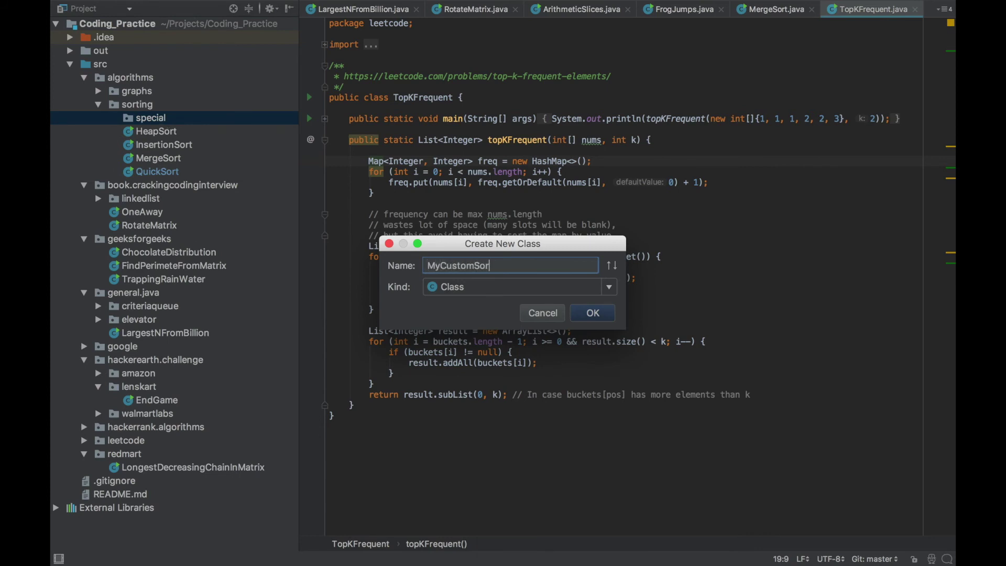
{"action": "type", "text": "t"}
{"action": "key", "text": "Return"}
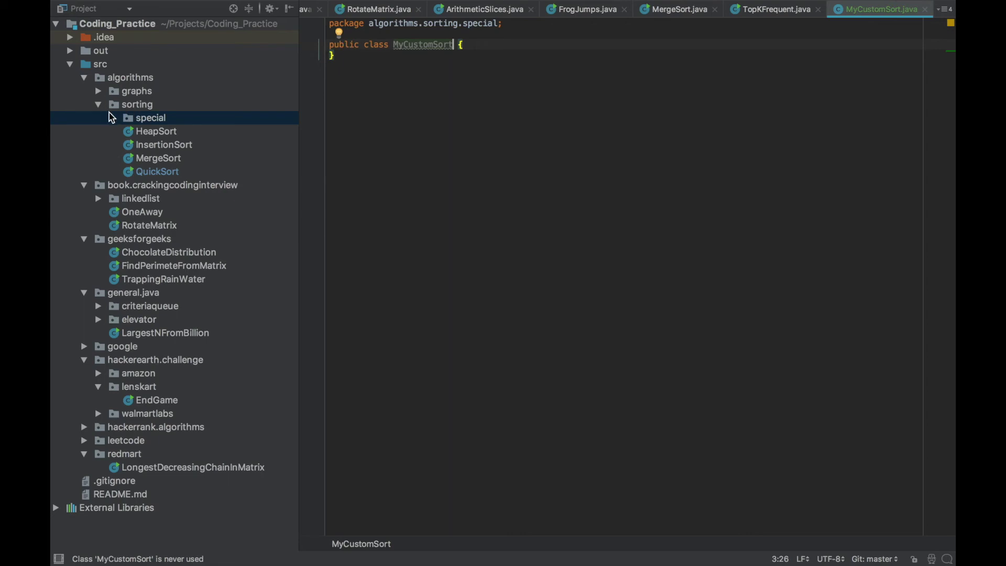
{"action": "left_click", "coordinate": [113, 118]}
{"action": "left_click", "coordinate": [156, 135]}
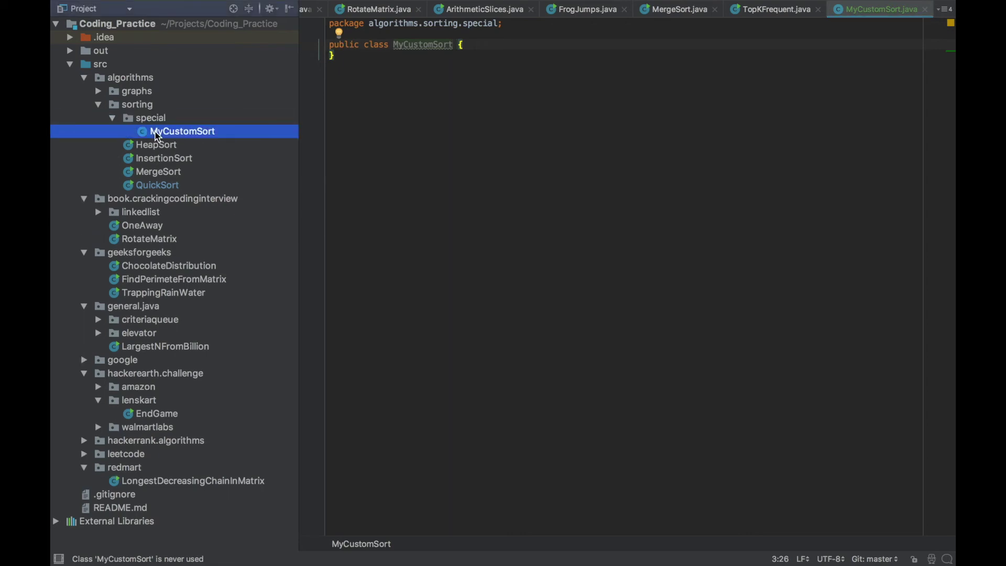
From the sorting package, create Java class 'sorting.MyCustomSort2' and select the new class.
{"action": "left_click", "coordinate": [146, 117]}
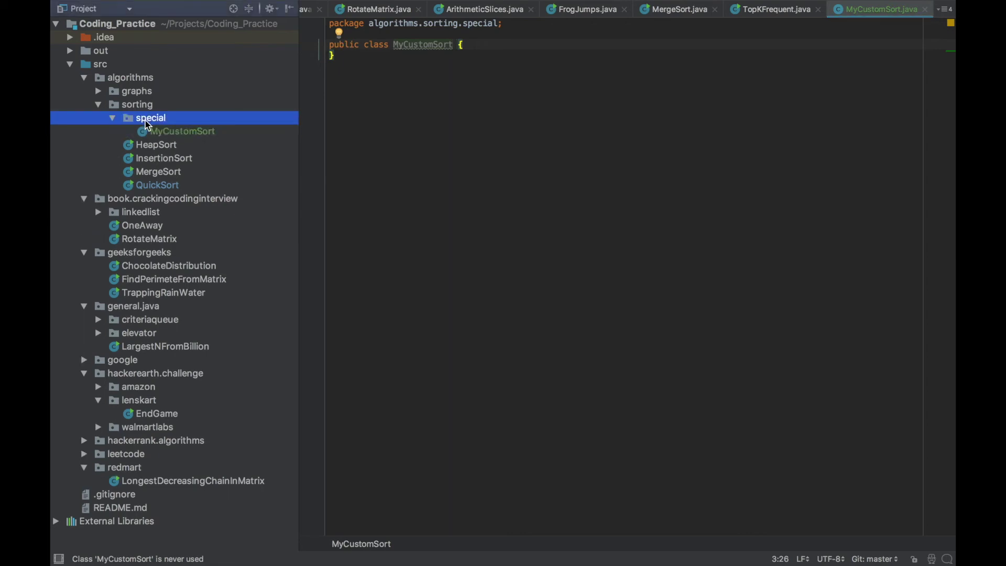
{"action": "left_click", "coordinate": [134, 109]}
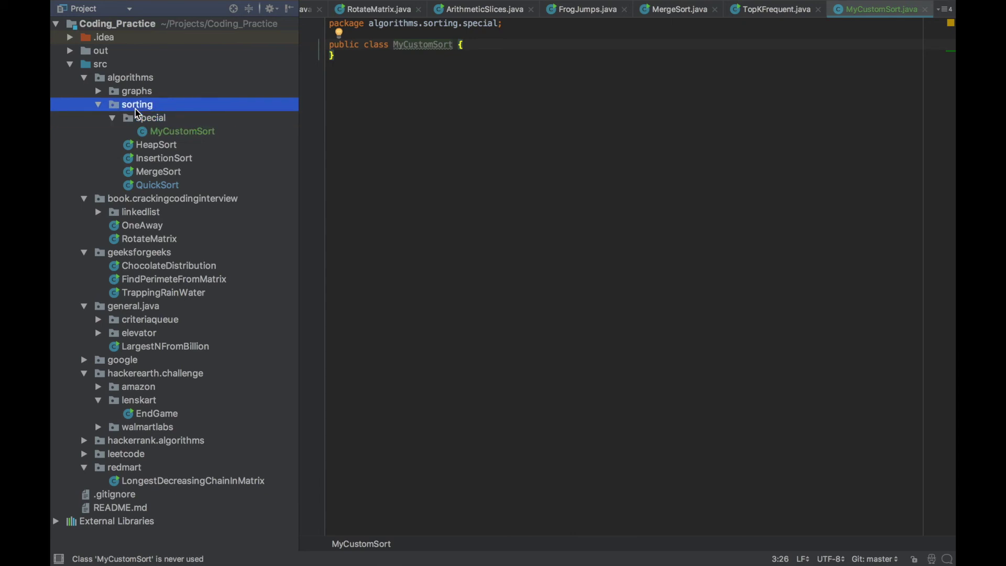
{"action": "key", "text": "super+n"}
{"action": "key", "text": "Return"}
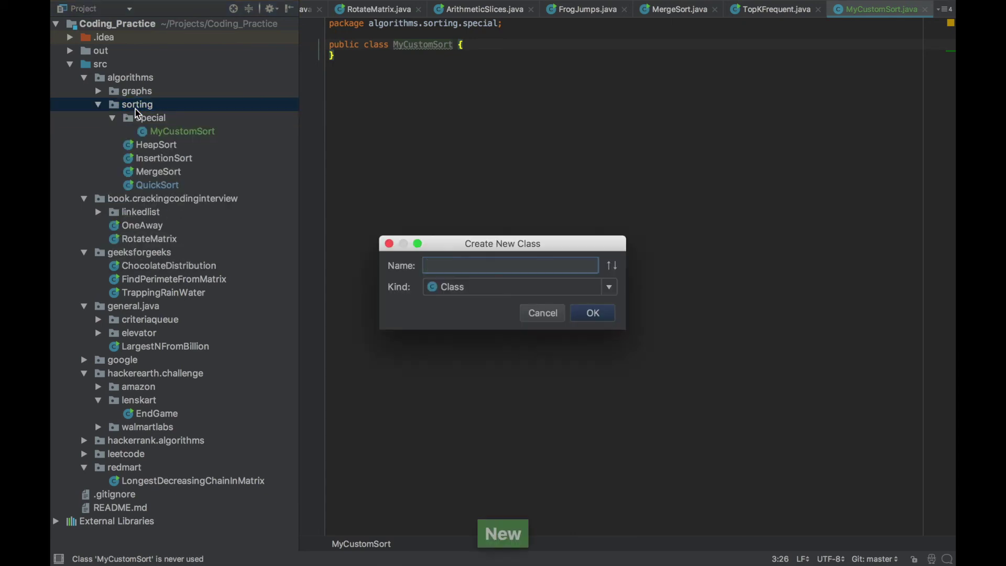
{"action": "type", "text": "sorting."}
{"action": "type", "text": "MyCus"}
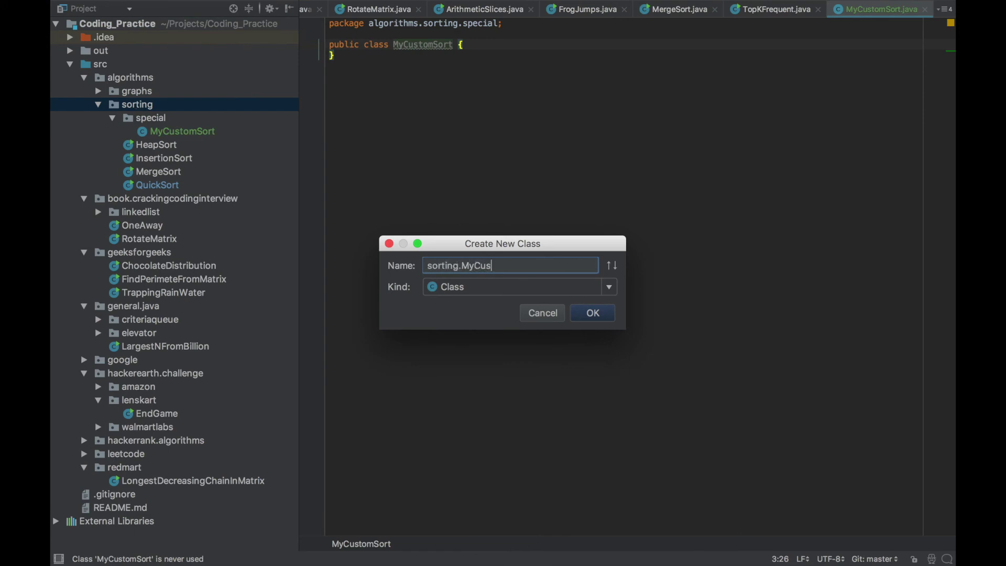
{"action": "type", "text": "tomSort2"}
{"action": "key", "text": "Return"}
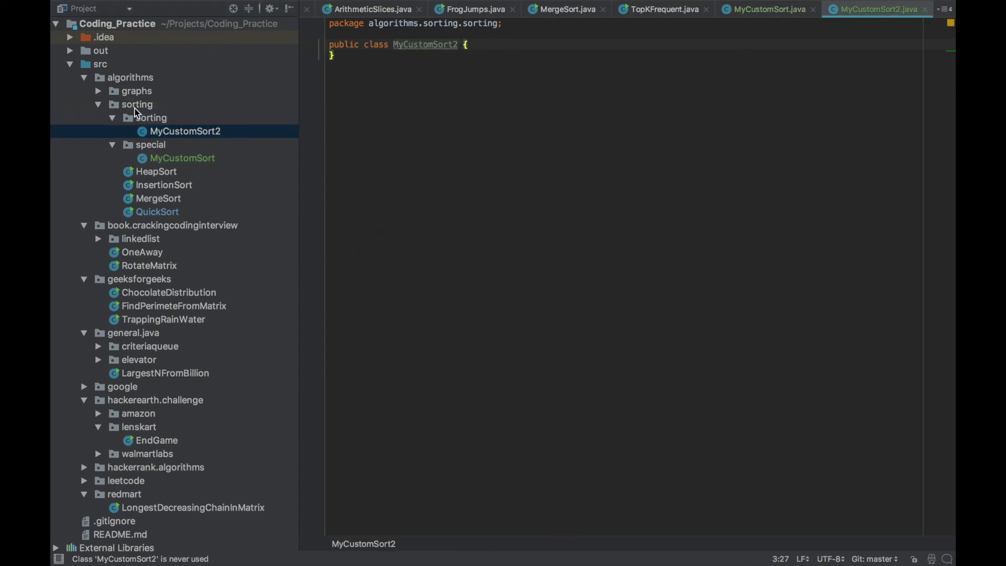
{"action": "left_click", "coordinate": [126, 108]}
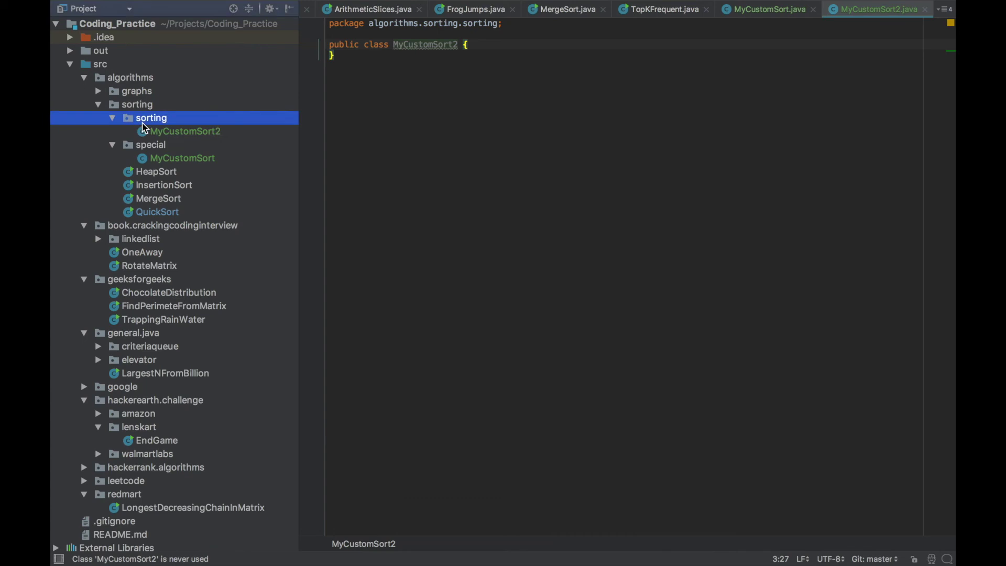
{"action": "left_click", "coordinate": [165, 132]}
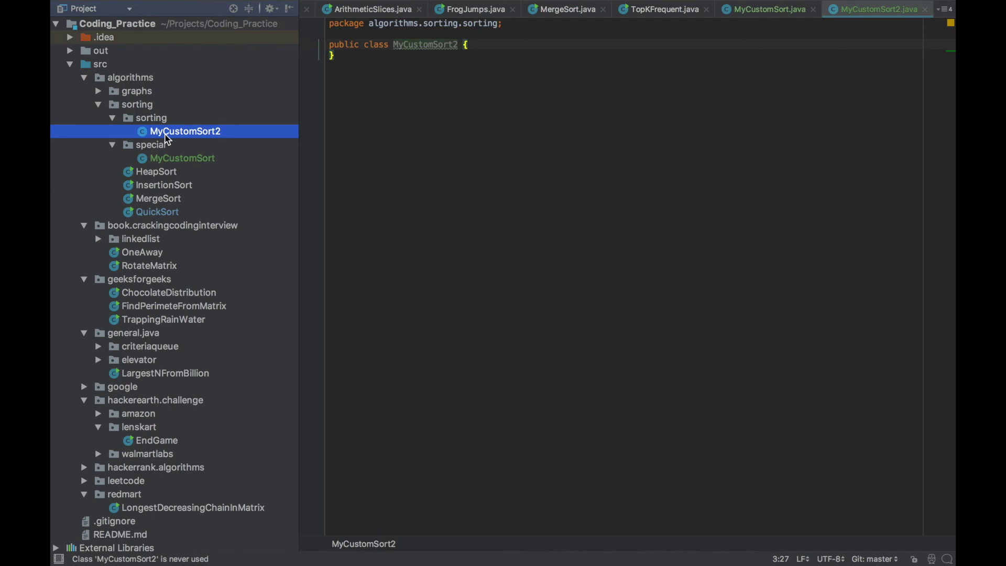
Create class com.java.temp.MyClass under src and select the new MyClass in the project tree.
{"action": "left_click", "coordinate": [135, 109]}
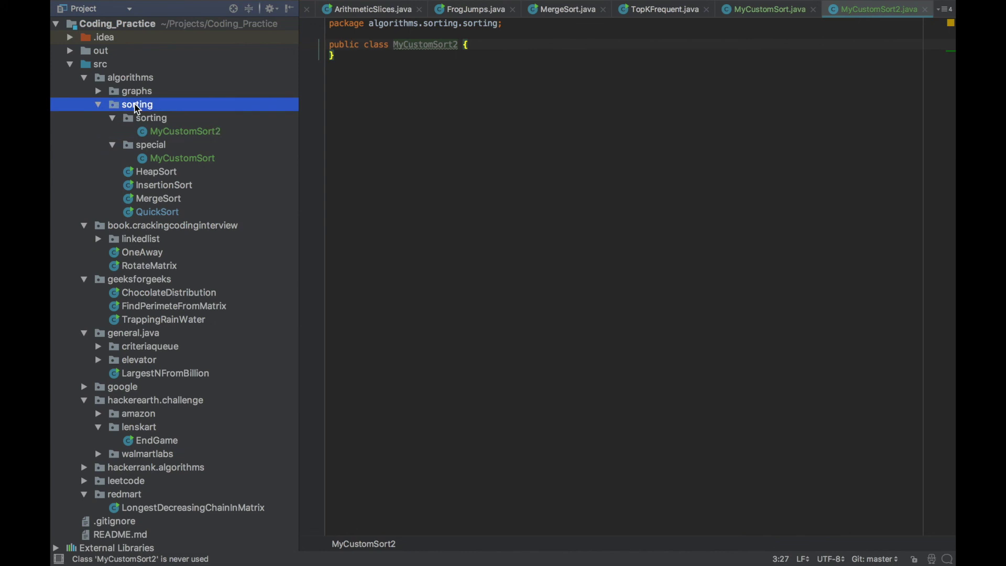
{"action": "left_click", "coordinate": [97, 68]}
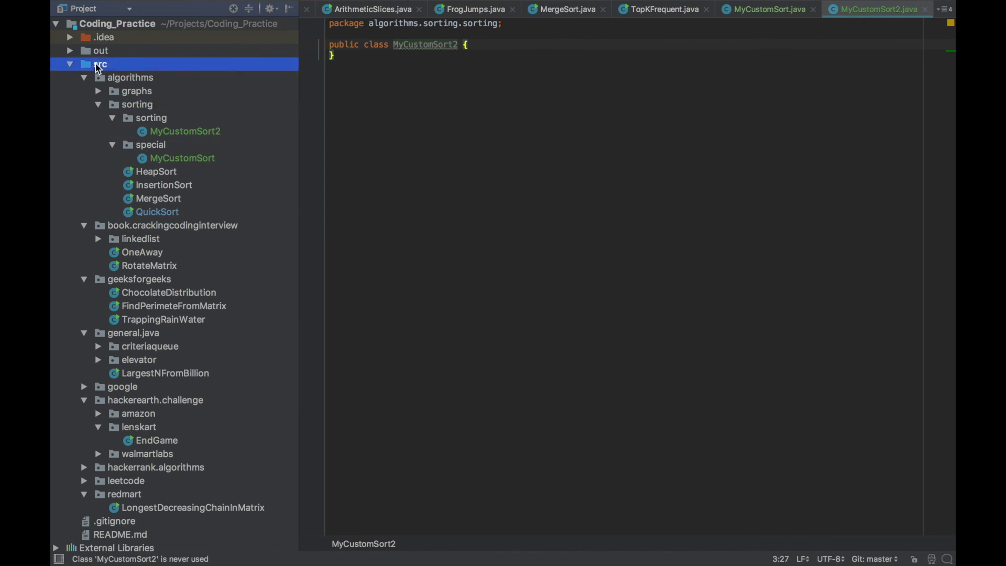
{"action": "key", "text": "super+n"}
{"action": "key", "text": "Return"}
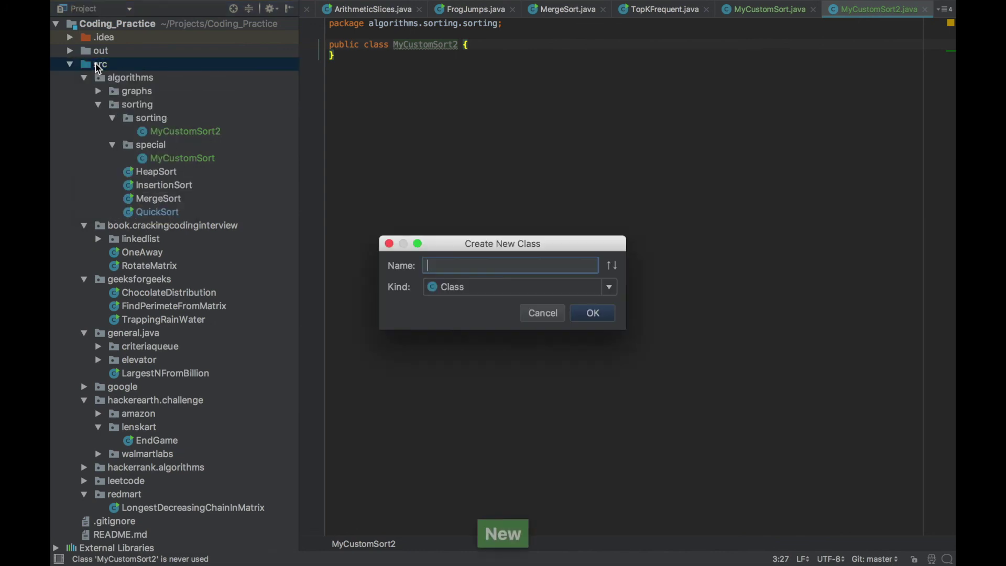
{"action": "type", "text": "com.java."}
{"action": "type", "text": "t"}
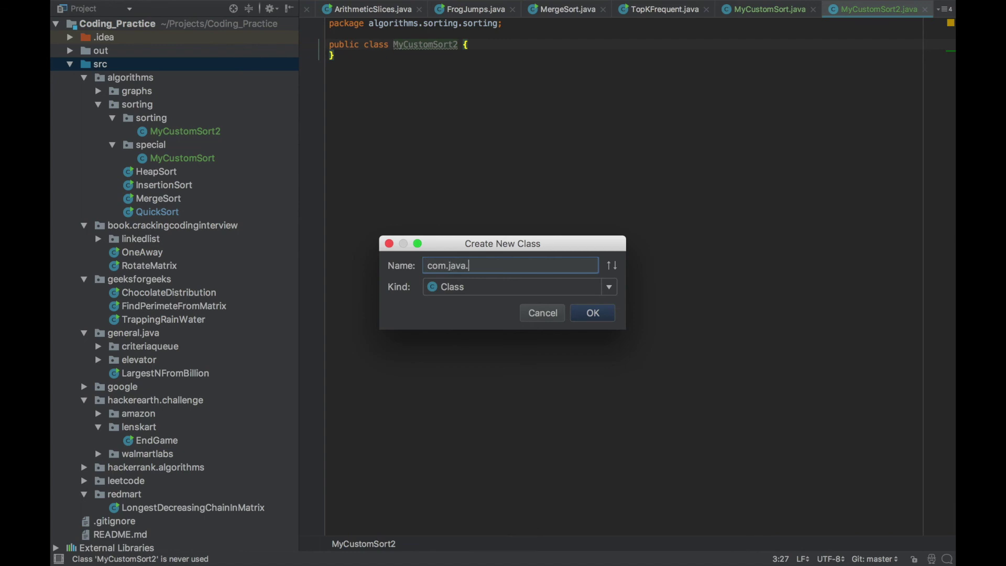
{"action": "type", "text": "emp.M"}
{"action": "type", "text": "yClass"}
{"action": "key", "text": "Return"}
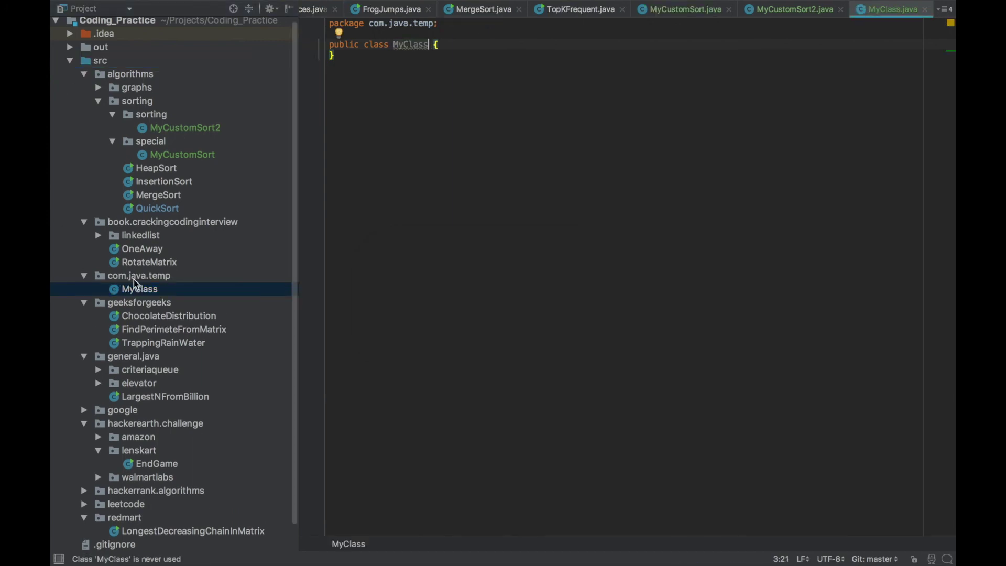
{"action": "left_click", "coordinate": [143, 295]}
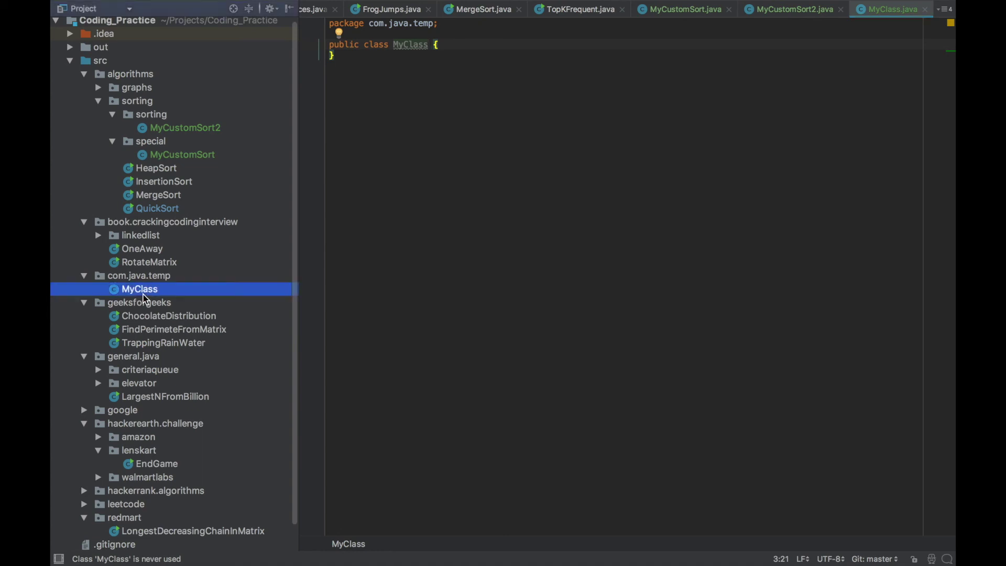